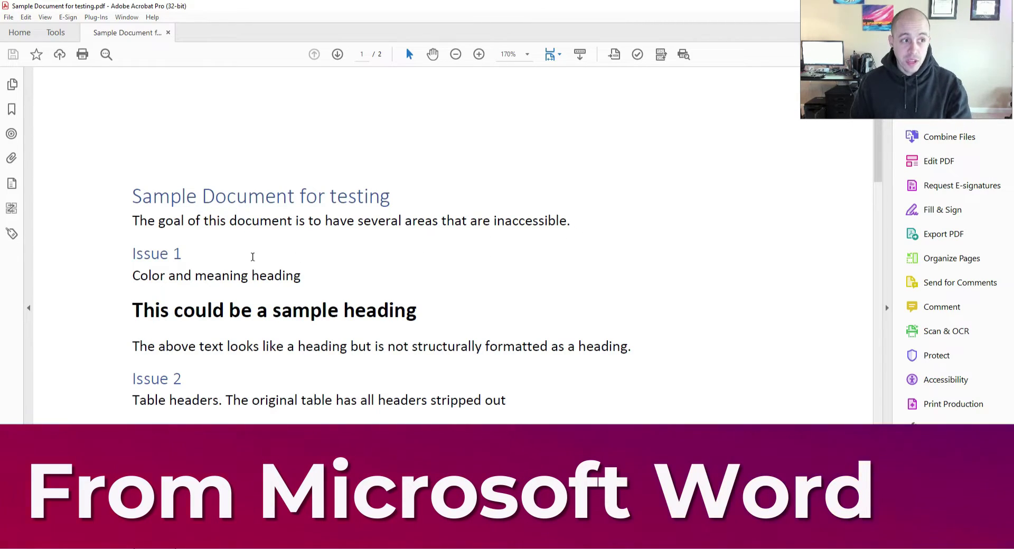
# - Open the tag tree and match the Sect, H1 and paragraph tags to the page
pyautogui.click(12, 234)
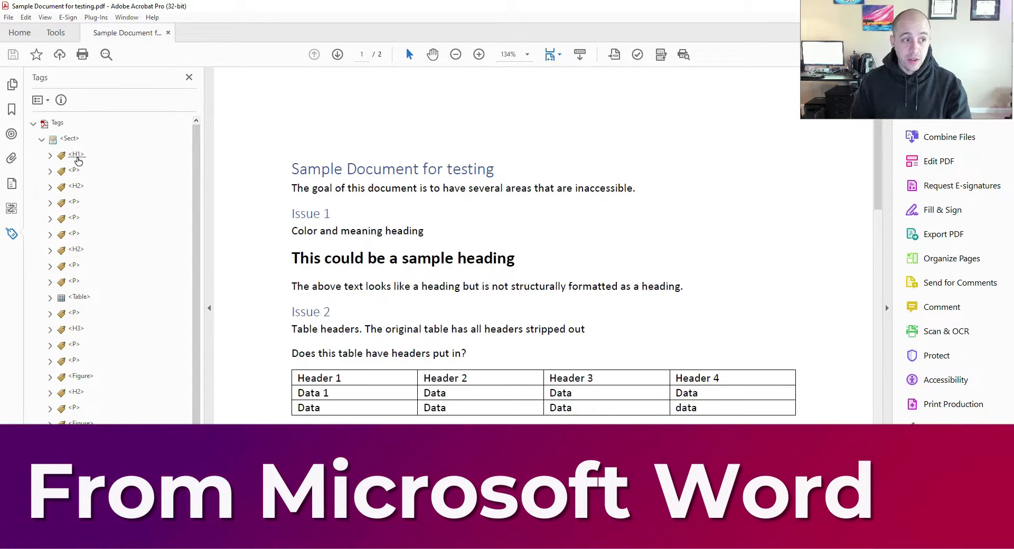
pyautogui.click(70, 140)
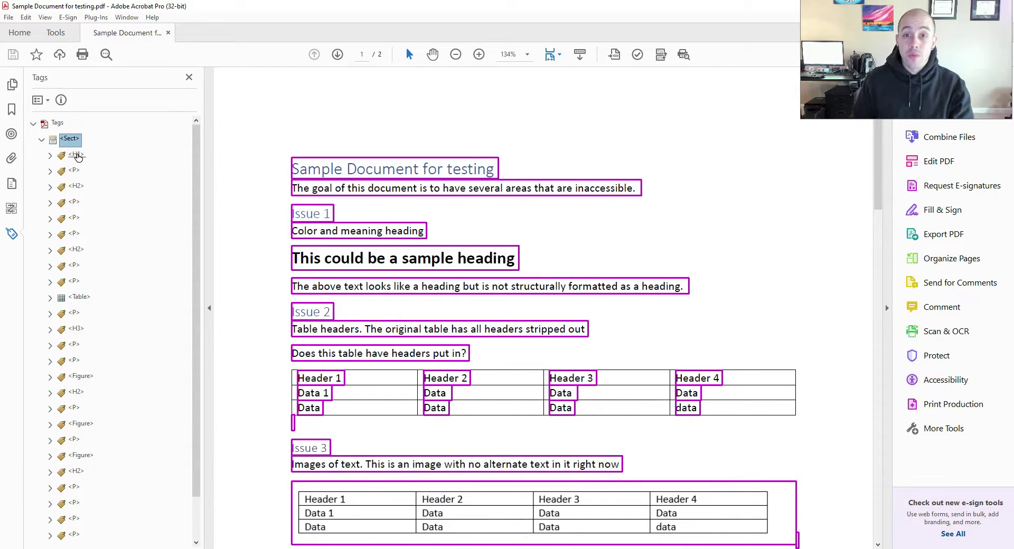
pyautogui.click(77, 155)
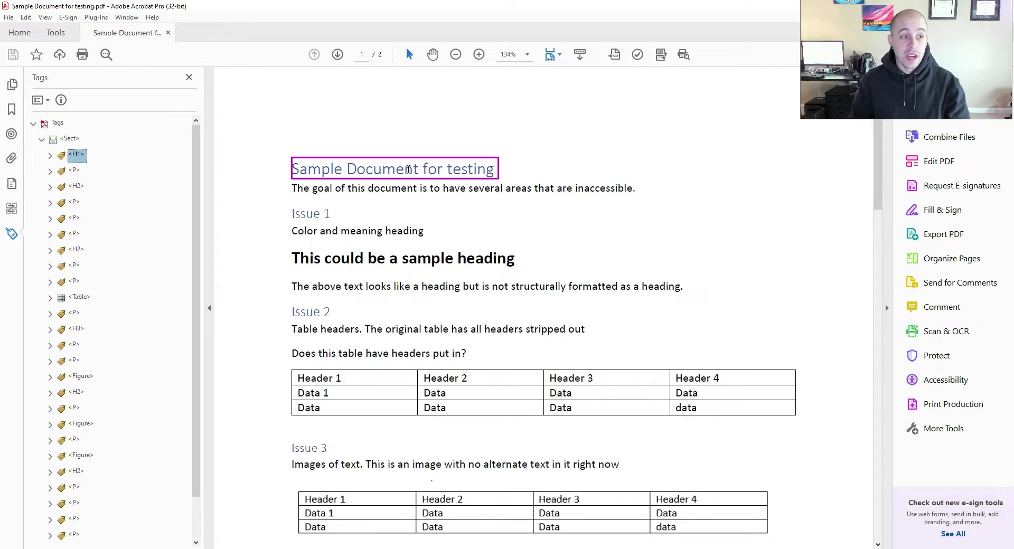
pyautogui.press('Down')
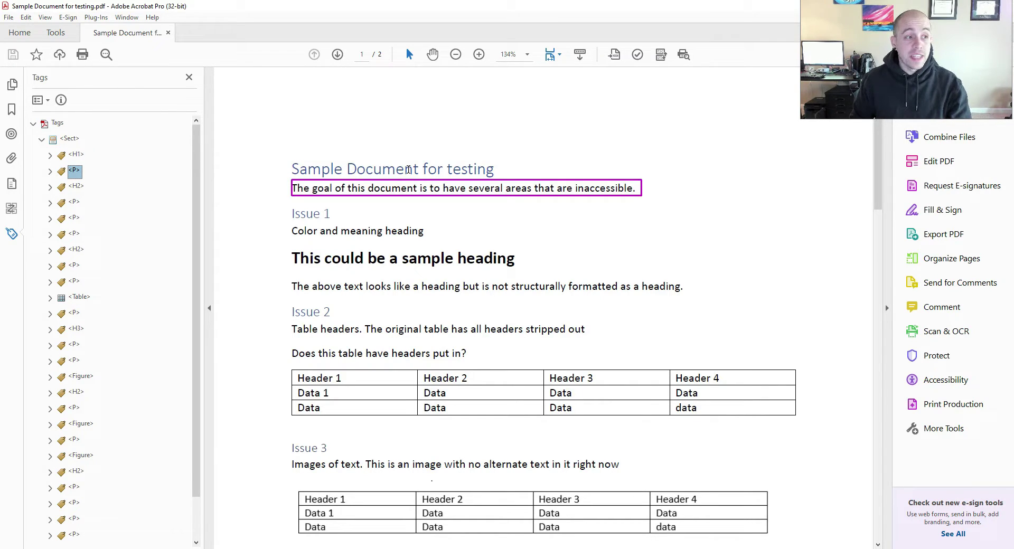
pyautogui.press('Down')
pyautogui.press('Down')
pyautogui.press('Down')
# - Step through the Table, TR and TD tags, finding header cells tagged as data cells
pyautogui.press('Down')
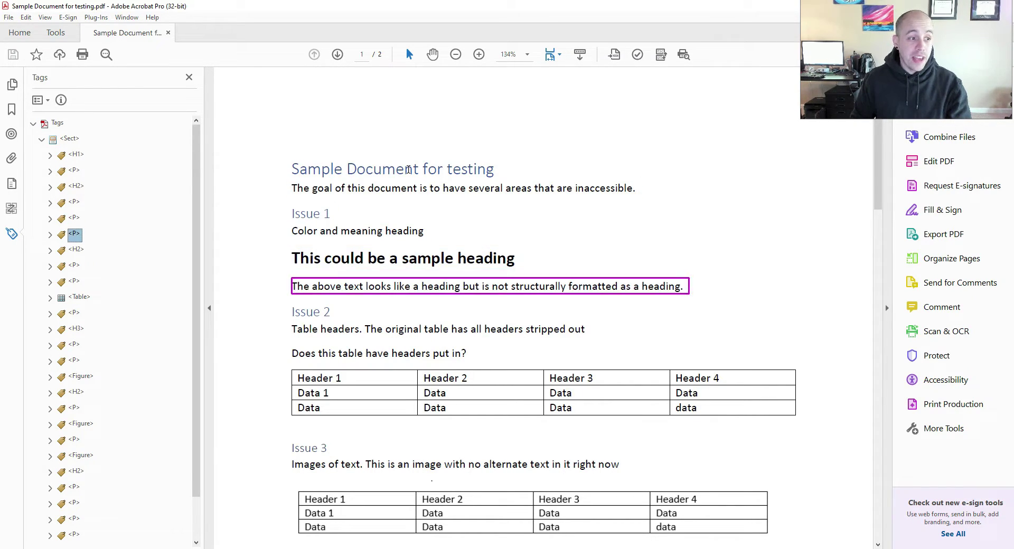
pyautogui.press('Down')
pyautogui.press('Down')
pyautogui.press('Down')
pyautogui.press('Down')
pyautogui.press('Right')
pyautogui.press('Down')
pyautogui.press('Right')
pyautogui.press('Down')
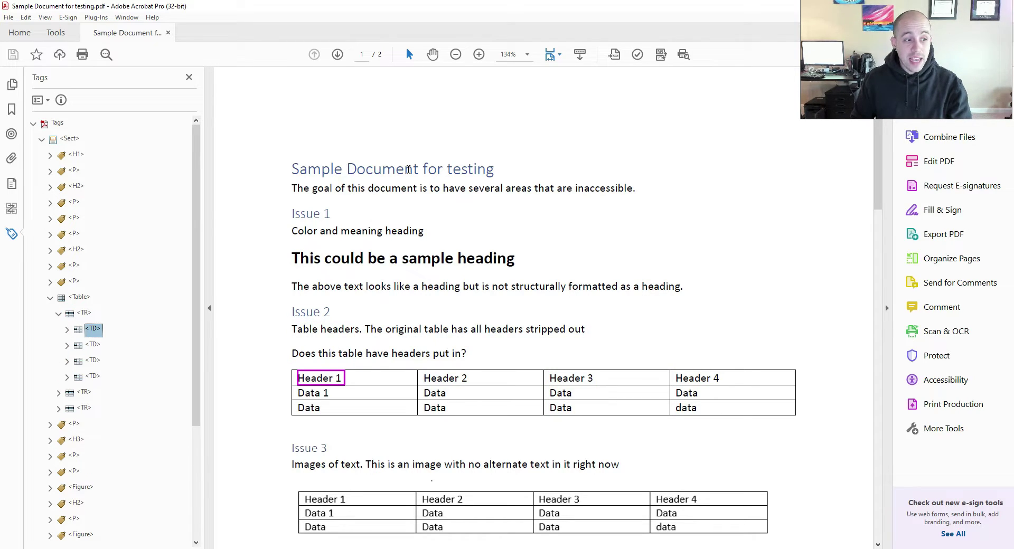
pyautogui.press('Down')
pyautogui.press('Down')
pyautogui.press('Down')
pyautogui.press('Down')
pyautogui.press('Right')
pyautogui.press('Down')
pyautogui.press('Up')
pyautogui.press('Up')
pyautogui.press('Up')
pyautogui.press('Up')
pyautogui.press('Up')
pyautogui.press('Down')
pyautogui.press('Down')
pyautogui.press('Down')
pyautogui.press('Right')
pyautogui.press('Down')
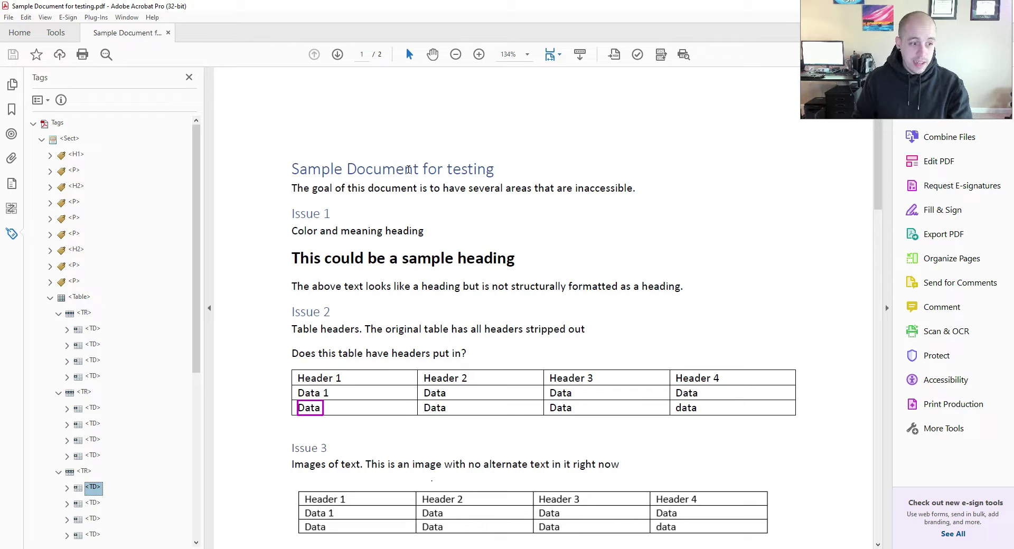
pyautogui.press('Up')
pyautogui.press('Up')
pyautogui.press('Up')
pyautogui.press('Up')
pyautogui.press('Up')
pyautogui.press('Up')
pyautogui.press('Up')
pyautogui.press('Up')
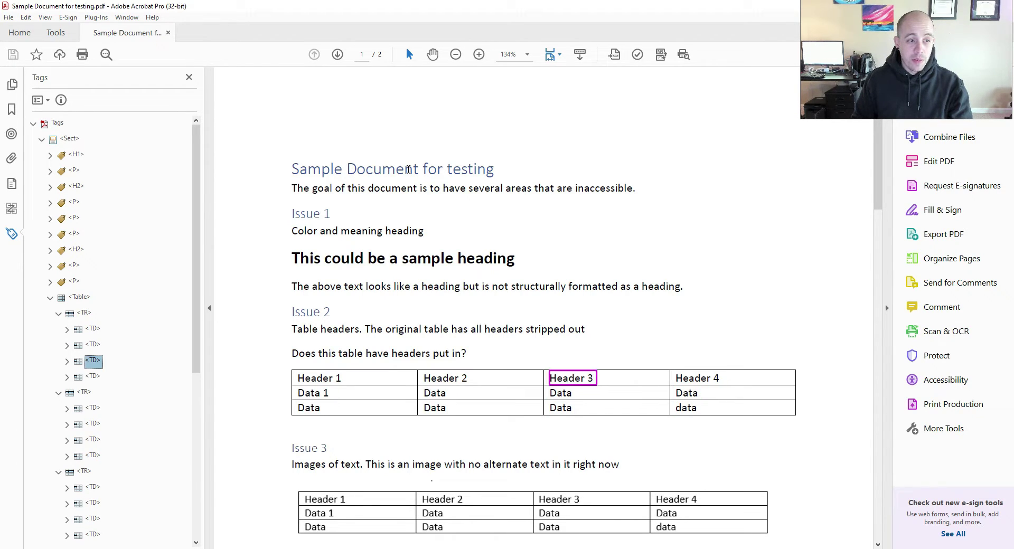
pyautogui.press('Up')
pyautogui.press('Up')
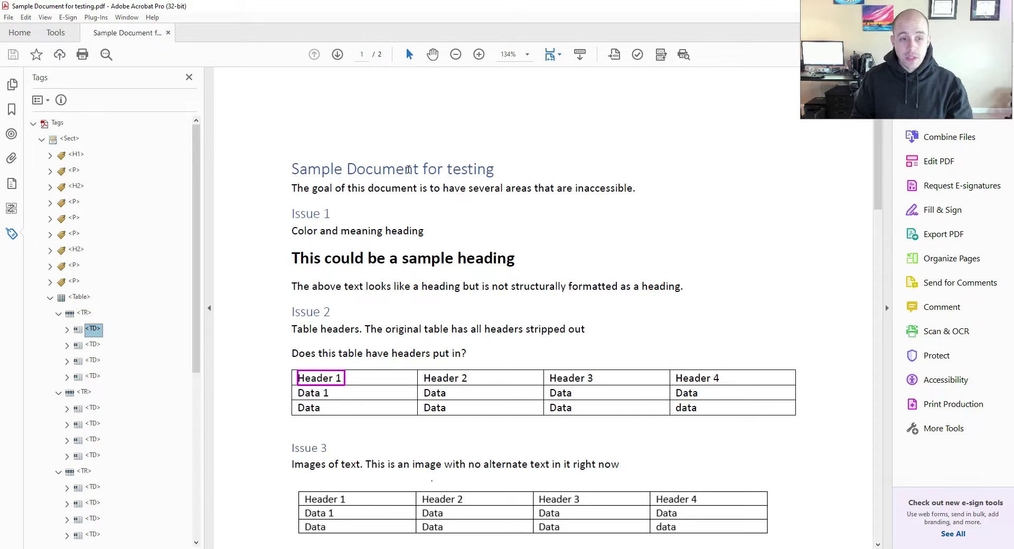
pyautogui.press('Left')
pyautogui.press('Left')
pyautogui.press('Left')
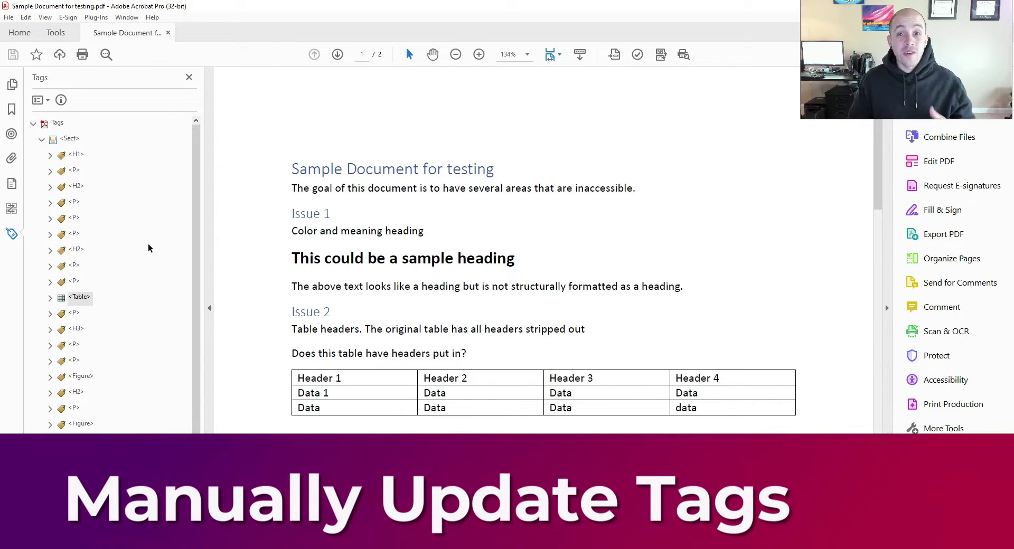
# - Rename the top Sect tag to Document
pyautogui.click(74, 139)
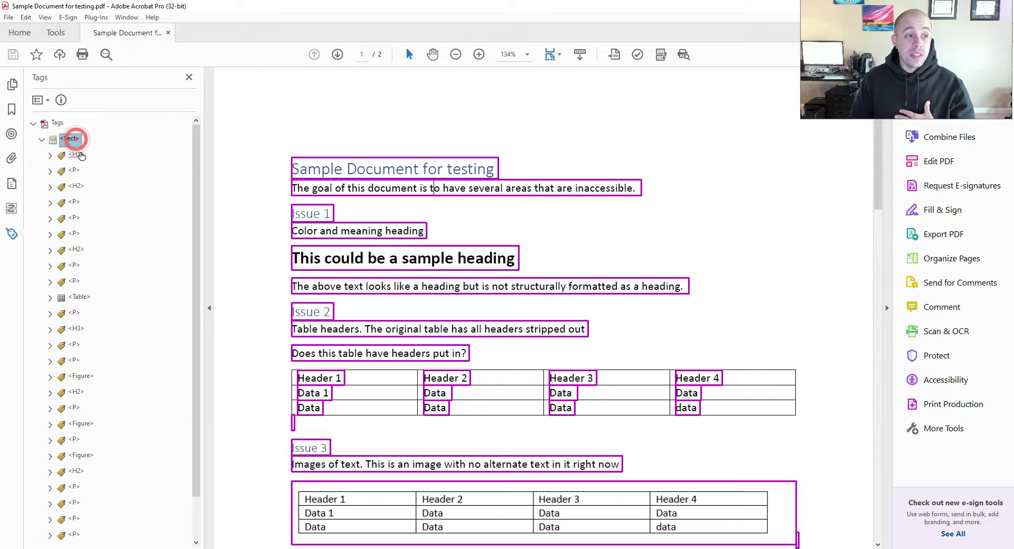
pyautogui.click(77, 154)
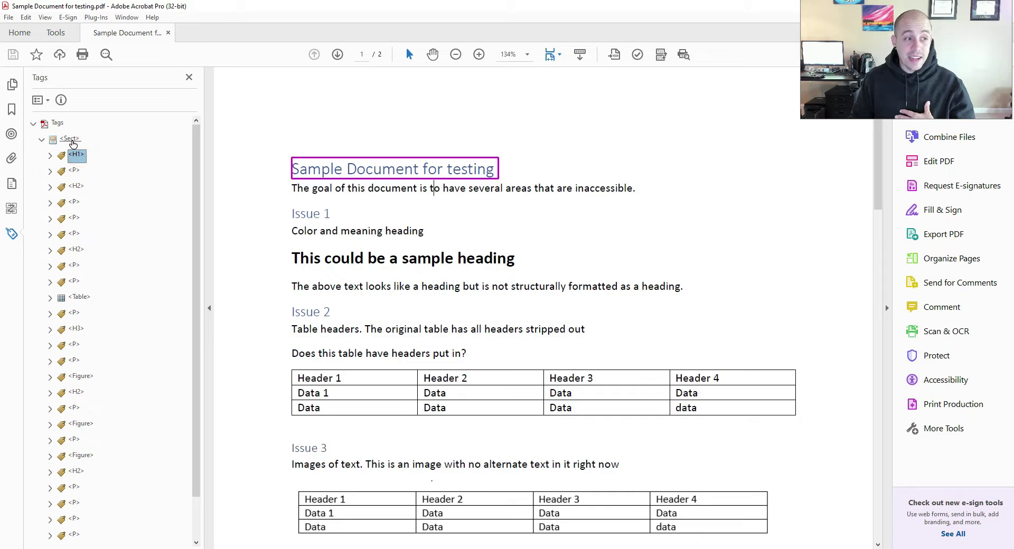
pyautogui.click(71, 140)
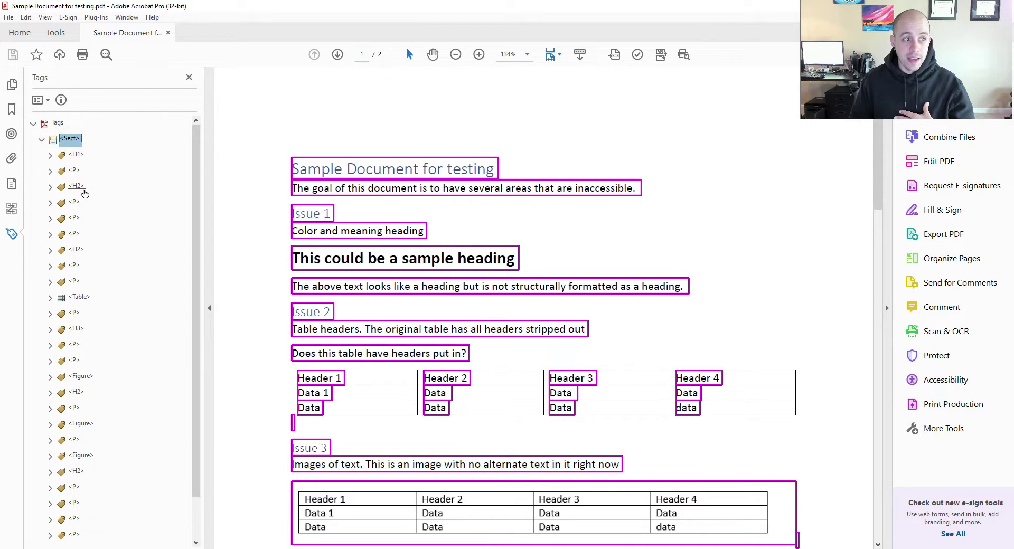
pyautogui.click(72, 139)
pyautogui.write('Documen')
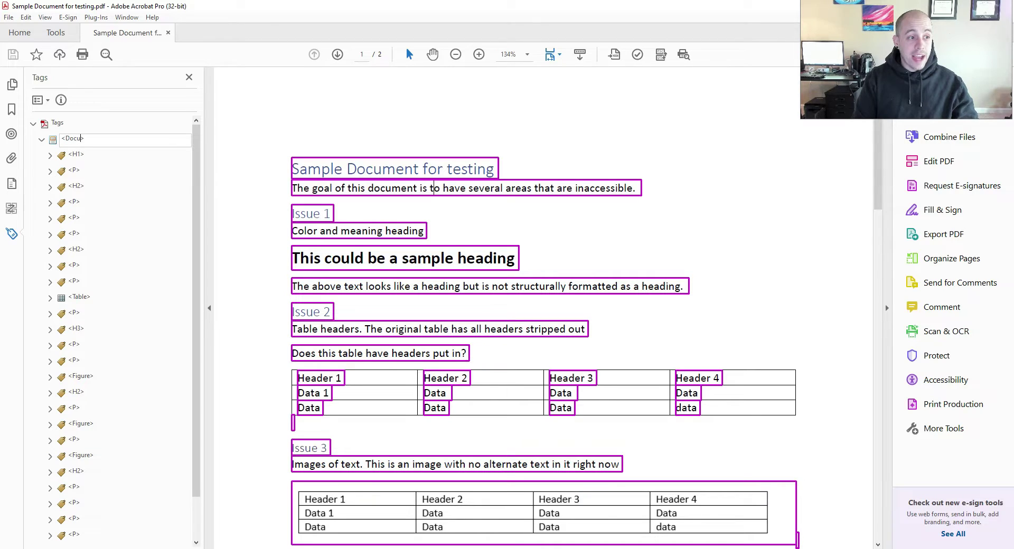
pyautogui.press('Return')
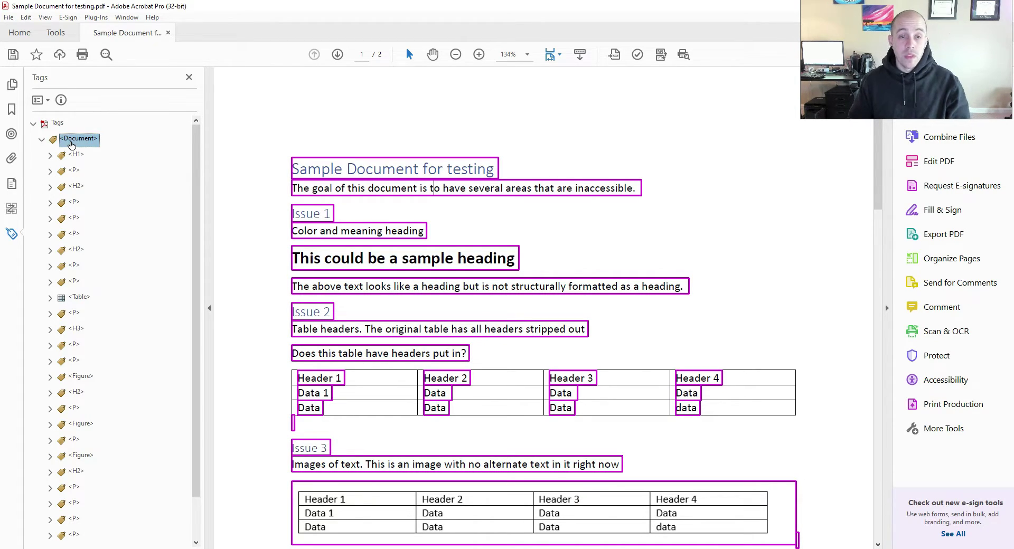
# - Check the Document tag's type in its Properties dialog
pyautogui.rightClick(72, 145)
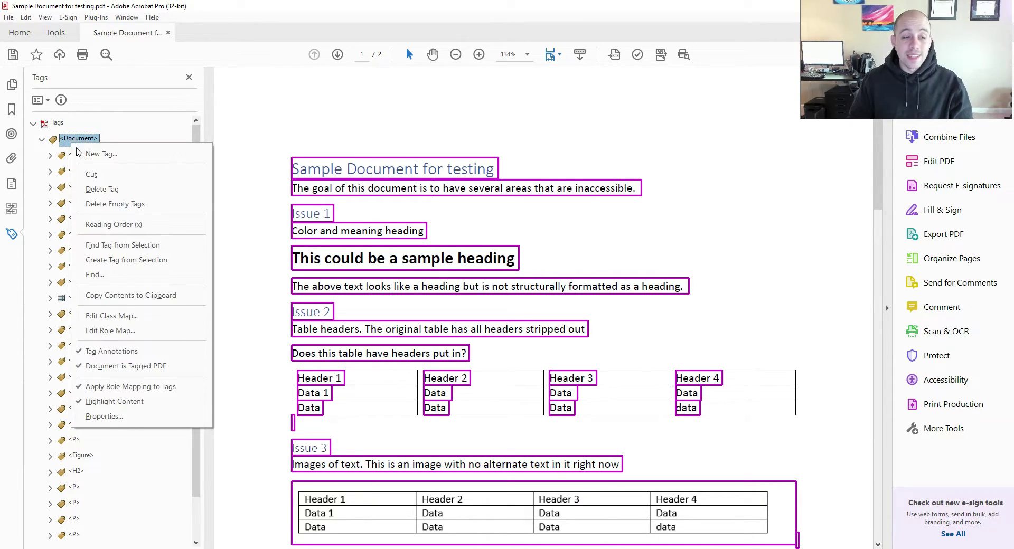
pyautogui.click(122, 416)
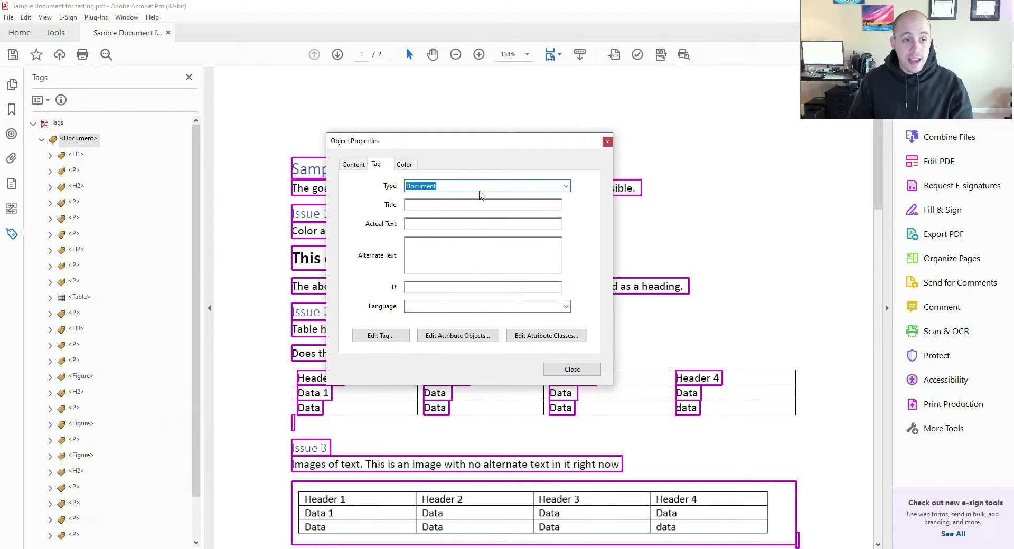
pyautogui.click(566, 186)
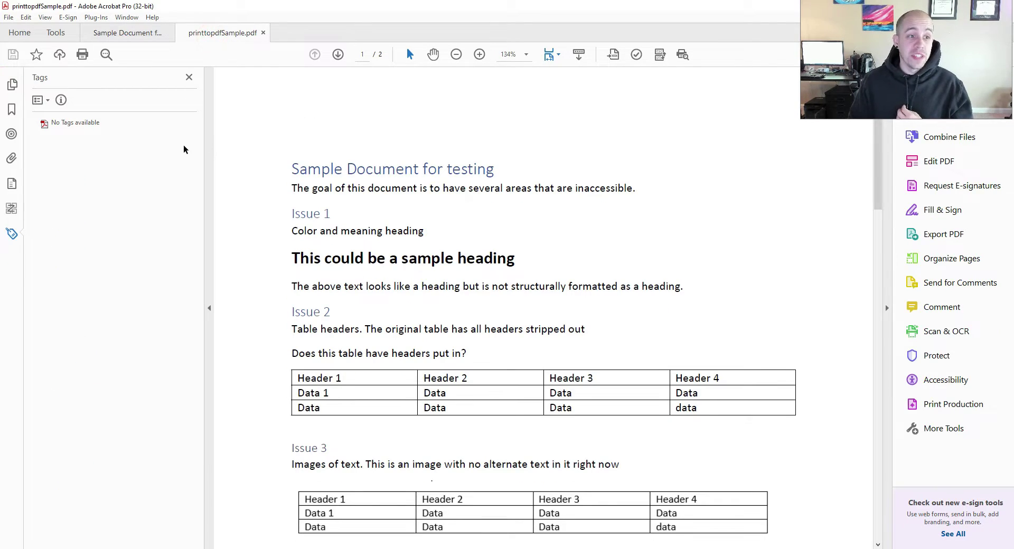
# - Add a tag tree with a single Document tag to the untagged printtopdfSample copy
pyautogui.click(93, 124)
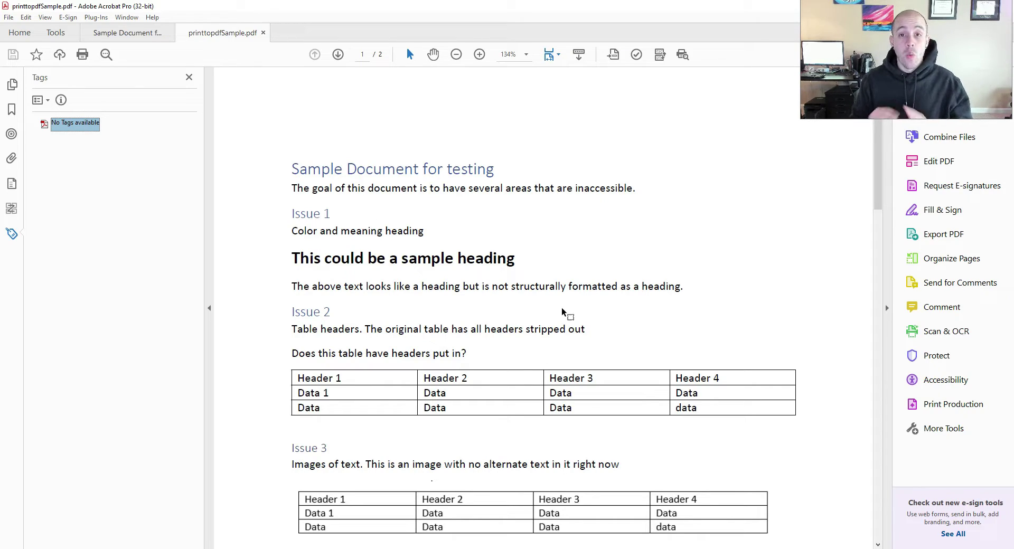
pyautogui.click(554, 260)
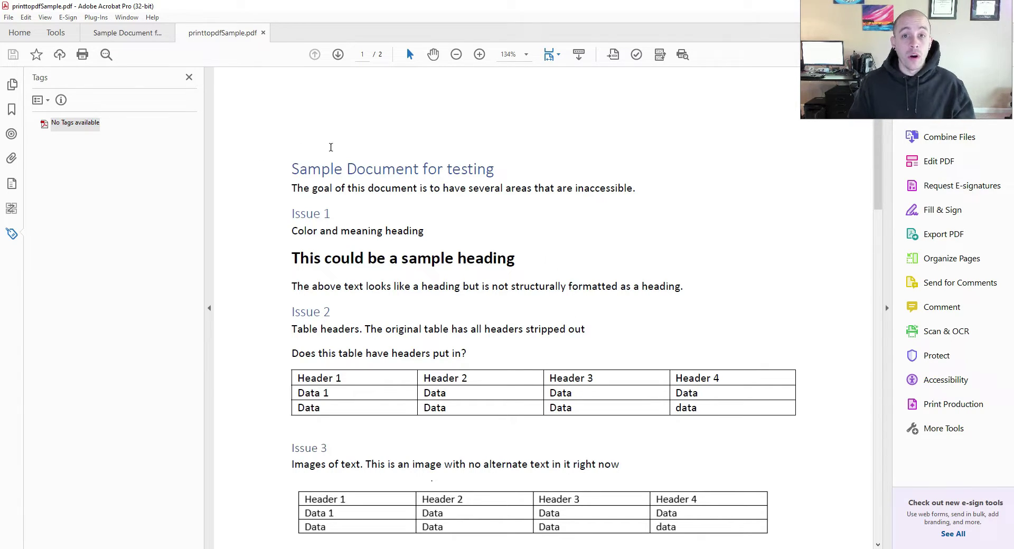
pyautogui.rightClick(80, 126)
pyautogui.click(145, 157)
pyautogui.click(79, 138)
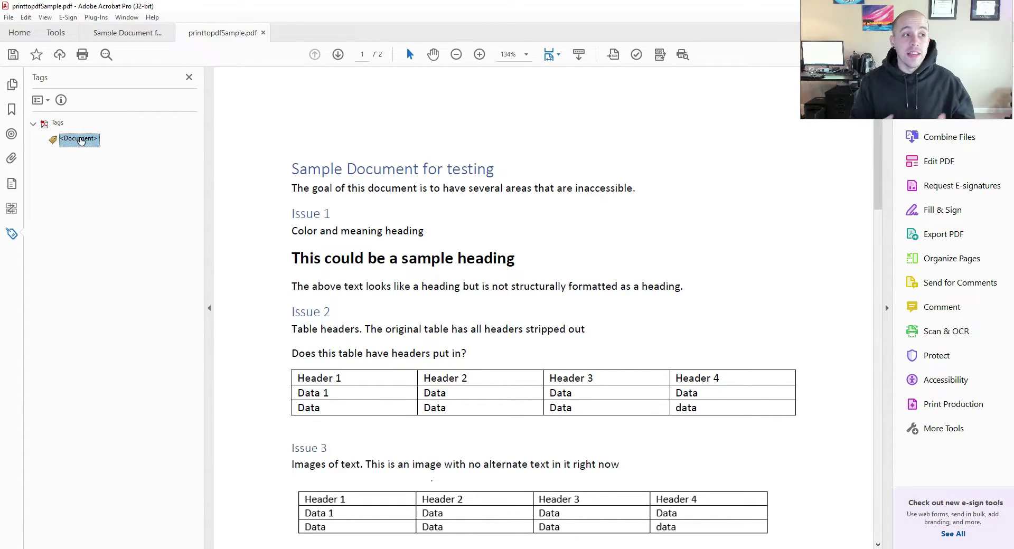
pyautogui.click(948, 381)
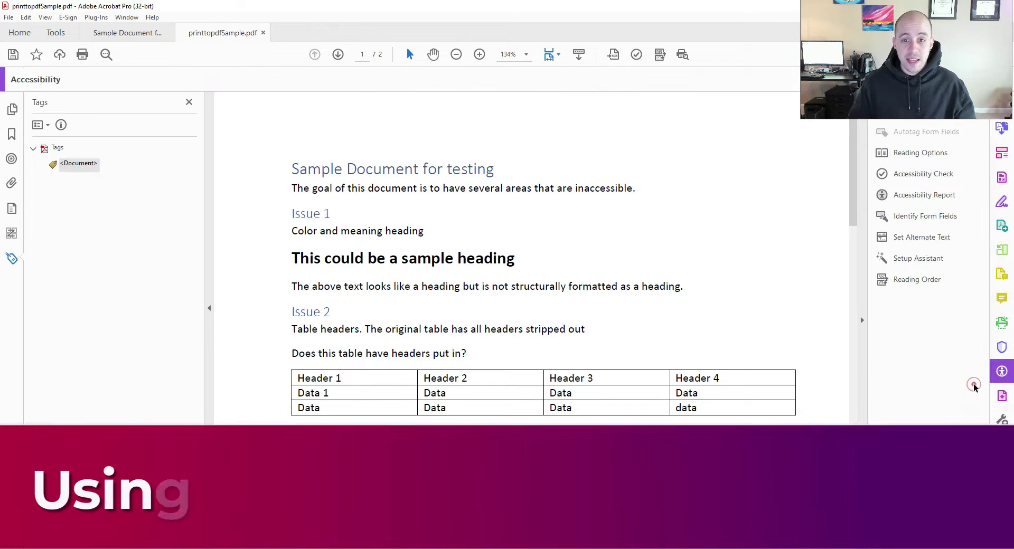
# - Tag the title 'Sample Document for testing' as Heading 1 using Reading Order
pyautogui.click(912, 281)
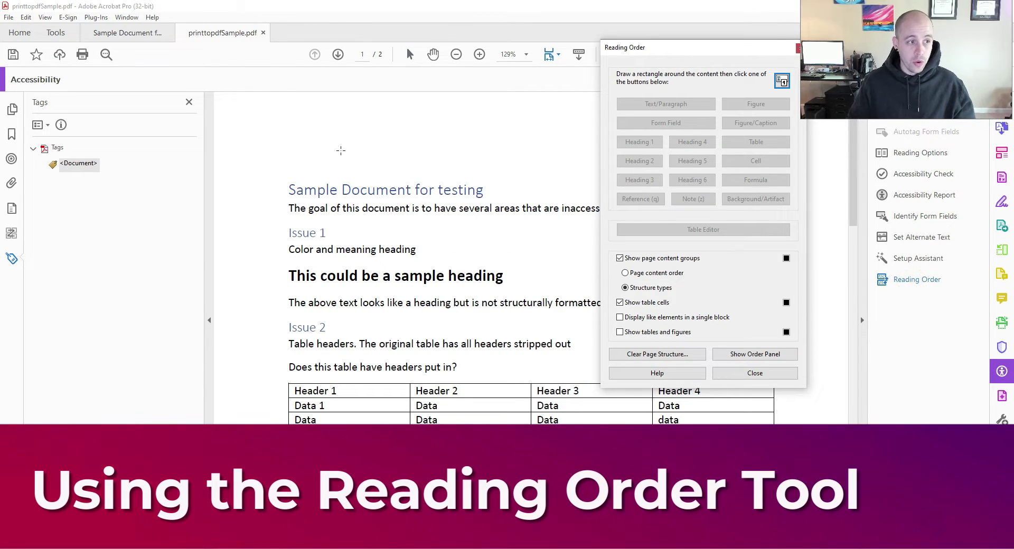
pyautogui.moveTo(264, 161); pyautogui.dragTo(503, 208)
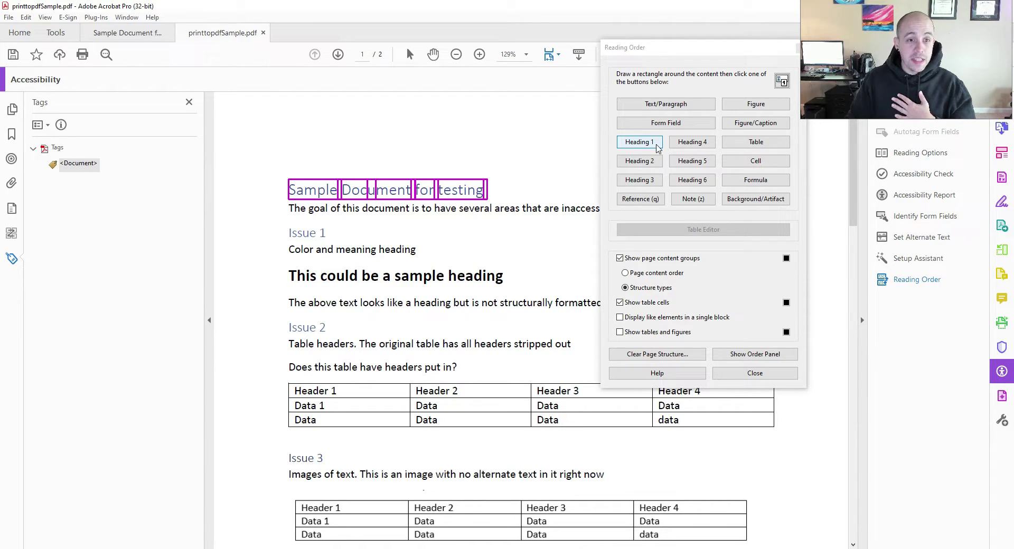
pyautogui.click(657, 148)
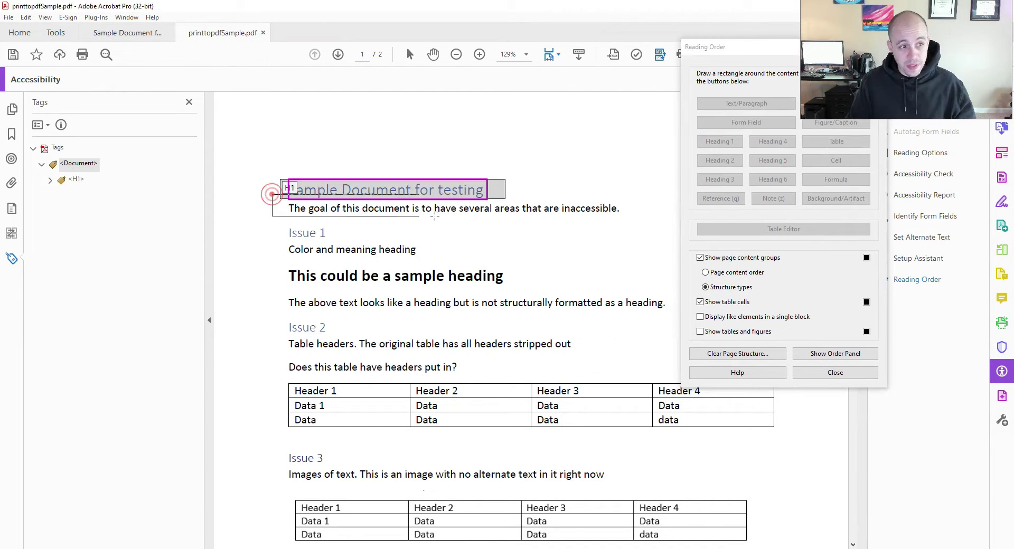
pyautogui.moveTo(622, 219); pyautogui.dragTo(286, 201)
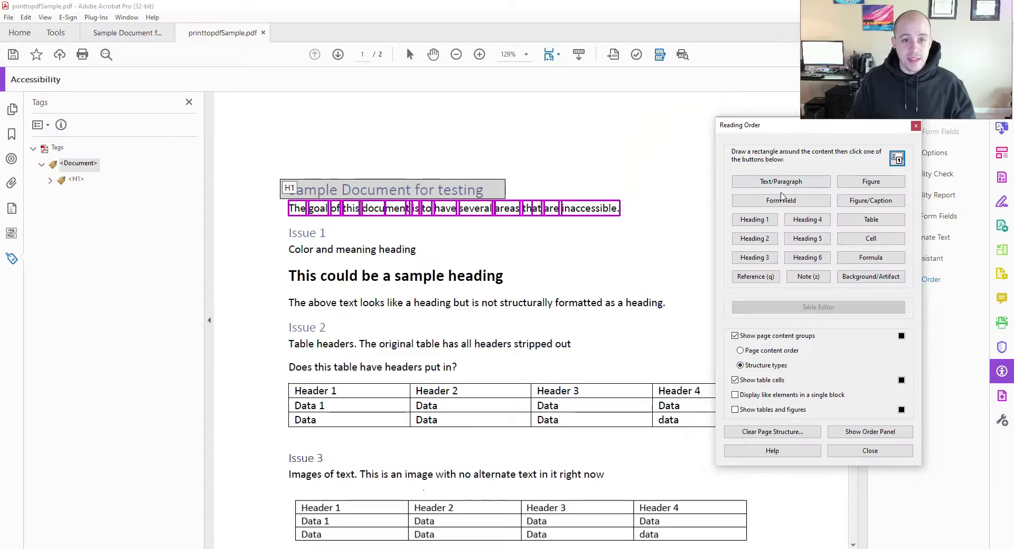
# - Tag the goal, Color and meaning, and sample lines as paragraphs, and Issue 1 as H2
pyautogui.click(775, 182)
pyautogui.moveTo(273, 225); pyautogui.dragTo(348, 245)
pyautogui.moveTo(267, 212); pyautogui.dragTo(357, 251)
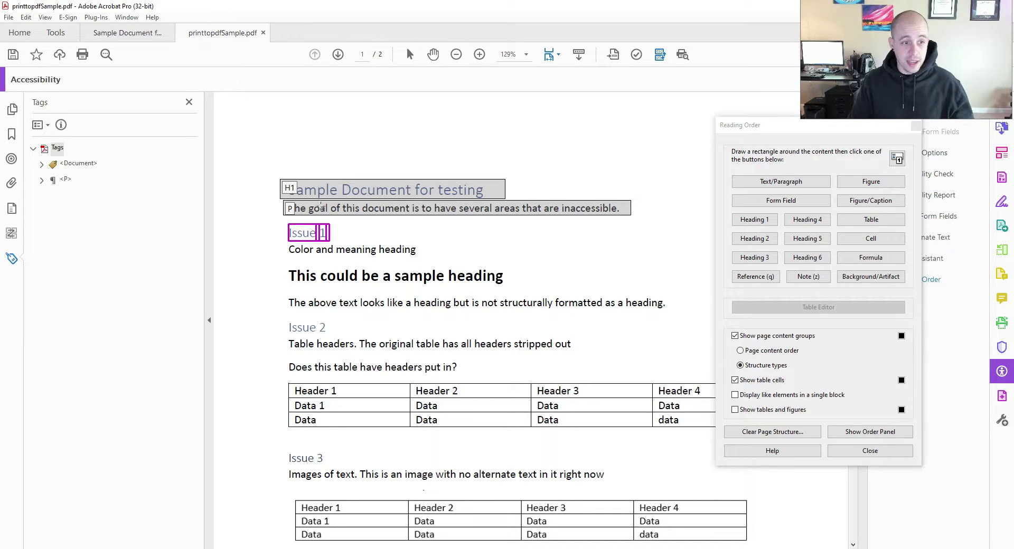
pyautogui.click(771, 239)
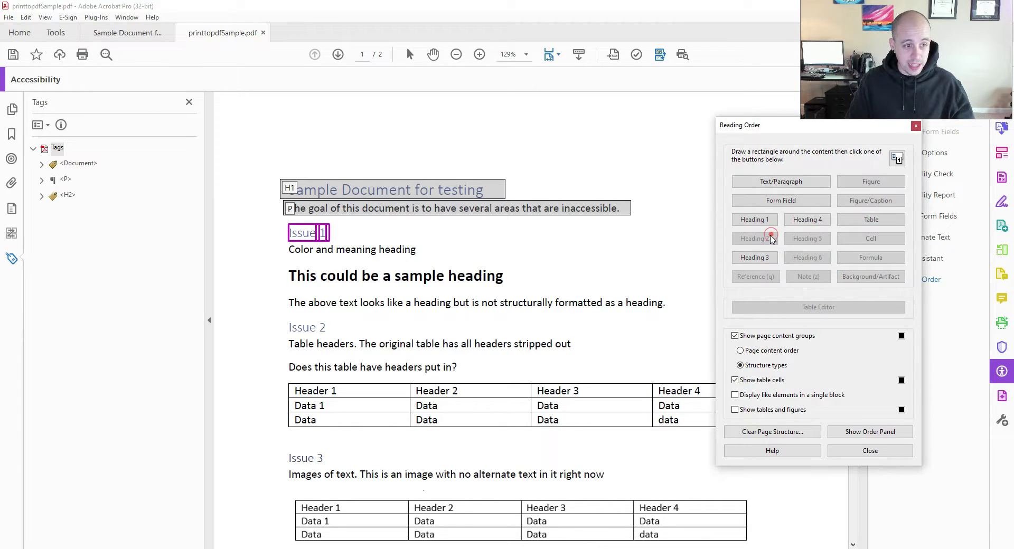
pyautogui.moveTo(271, 238); pyautogui.dragTo(470, 266)
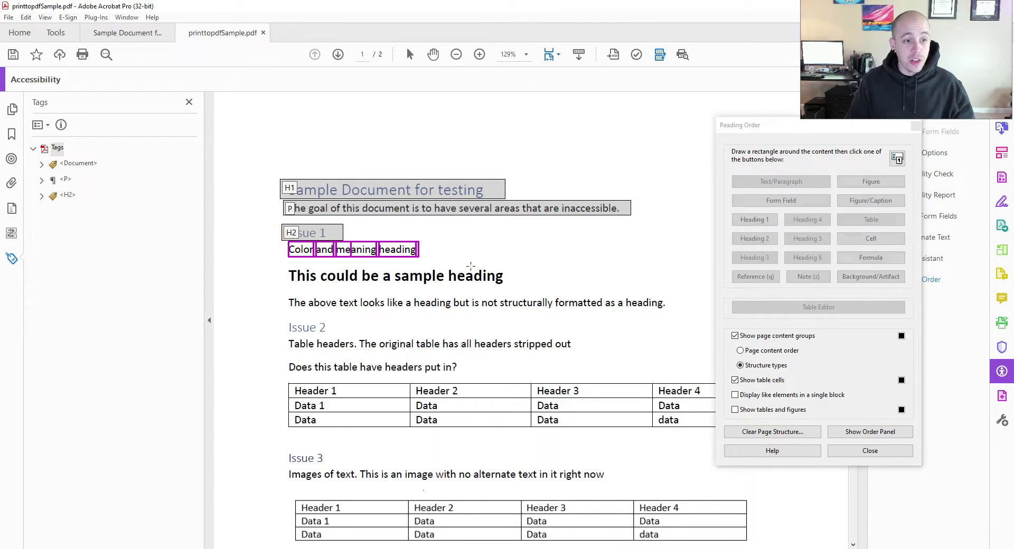
pyautogui.click(762, 182)
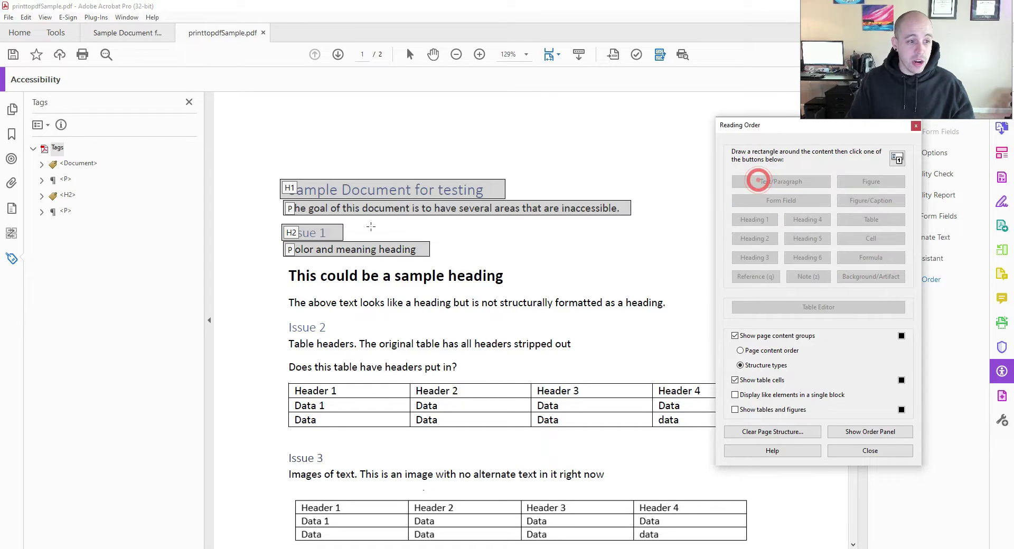
pyautogui.moveTo(278, 261)
pyautogui.mouseDown()
pyautogui.moveTo(523, 297)
pyautogui.moveTo(492, 288)
pyautogui.mouseUp()
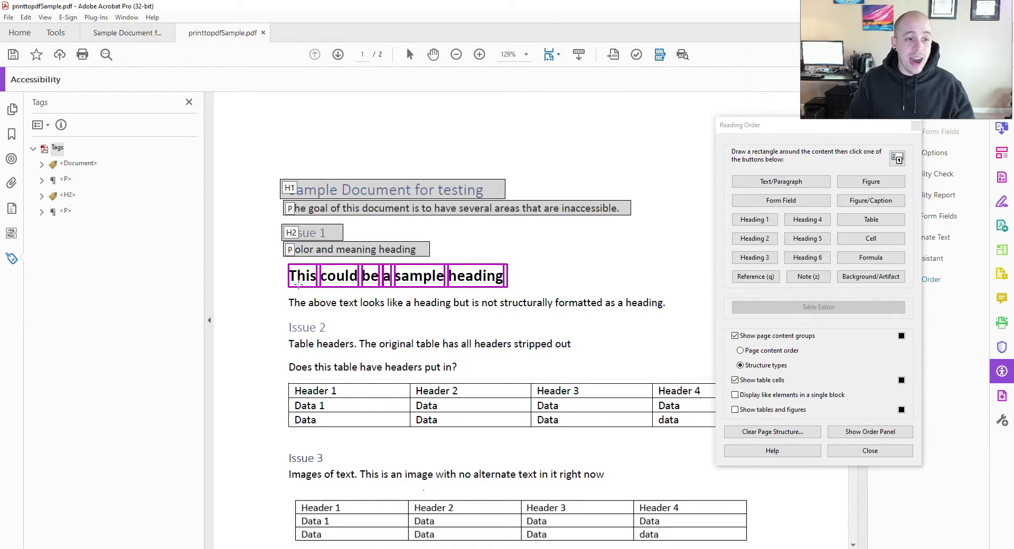
pyautogui.click(760, 181)
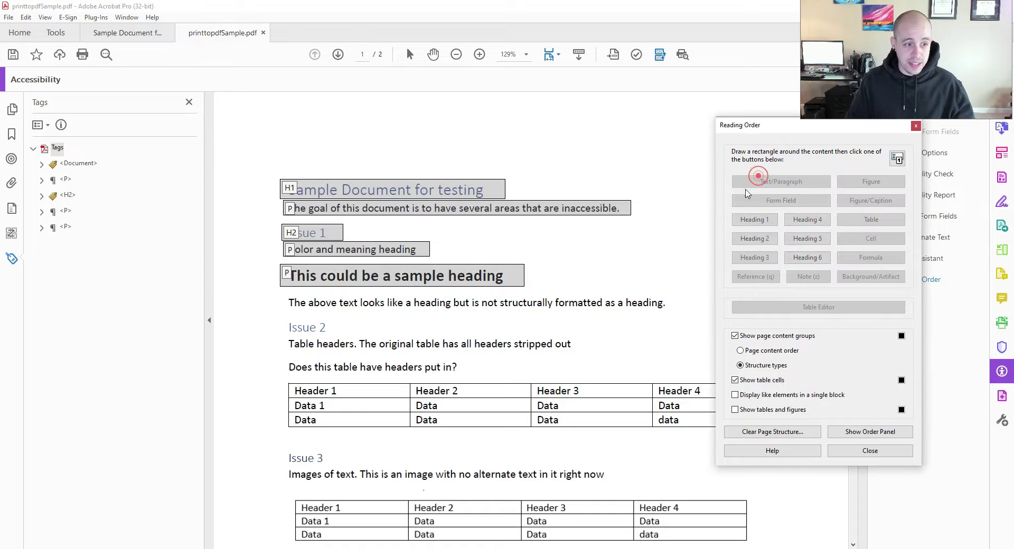
pyautogui.moveTo(279, 292); pyautogui.dragTo(683, 311)
pyautogui.press('t')
# - Tag Issue 2 as H2, Table headers as paragraph, the first table as Table, the second as Figure
pyautogui.moveTo(277, 317); pyautogui.dragTo(371, 336)
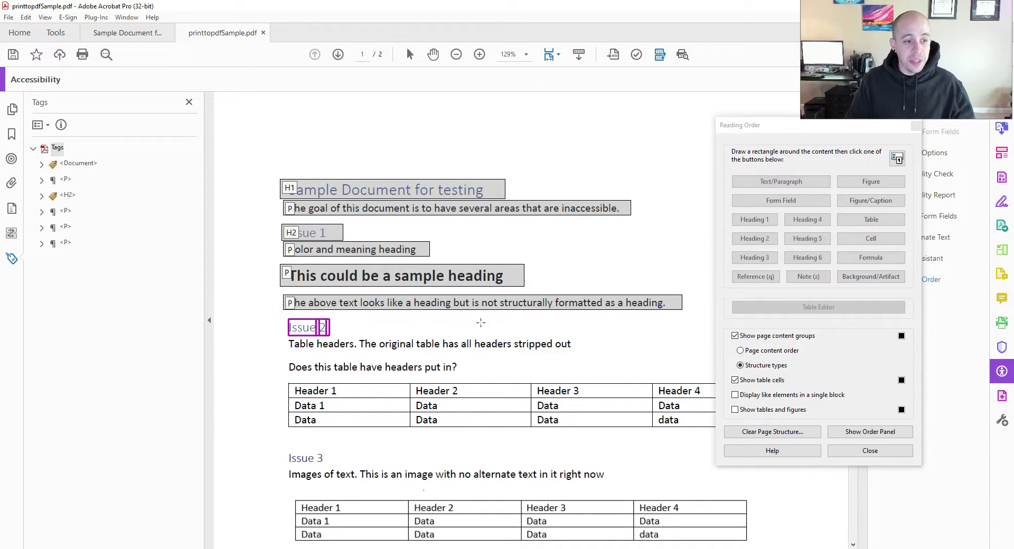
pyautogui.click(755, 238)
pyautogui.moveTo(601, 351); pyautogui.dragTo(281, 335)
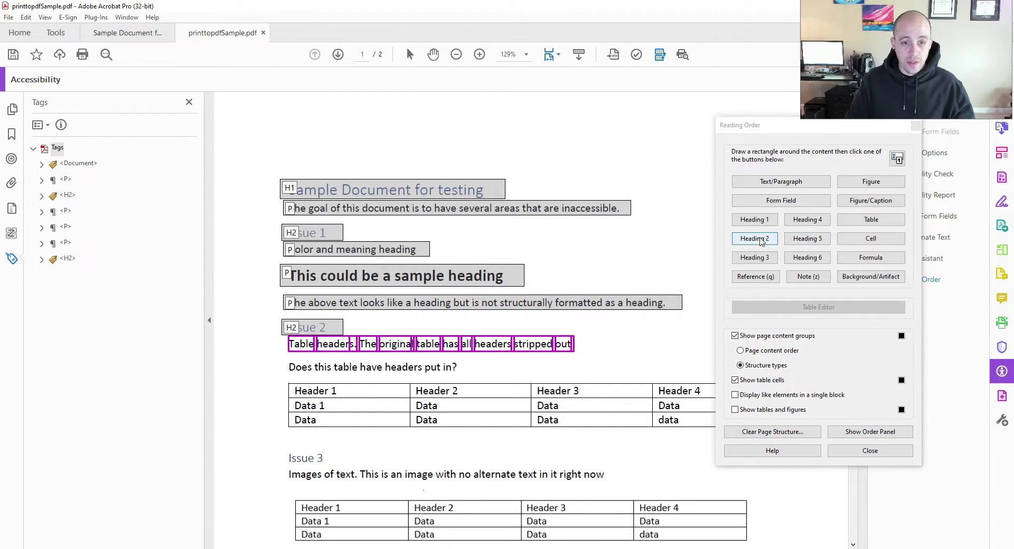
pyautogui.click(780, 181)
pyautogui.moveTo(280, 376); pyautogui.dragTo(801, 434)
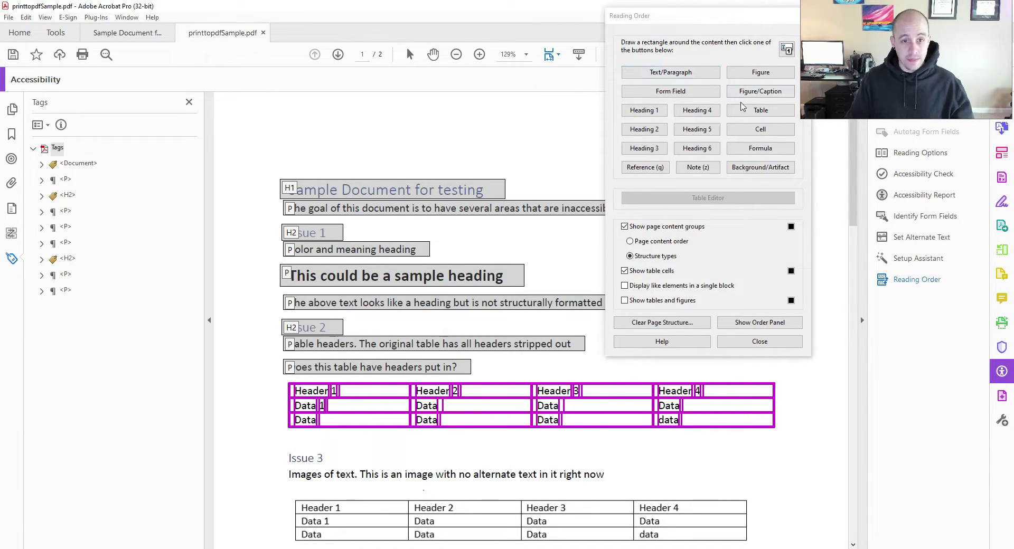
pyautogui.click(742, 108)
pyautogui.scroll(-3, 440, 466)
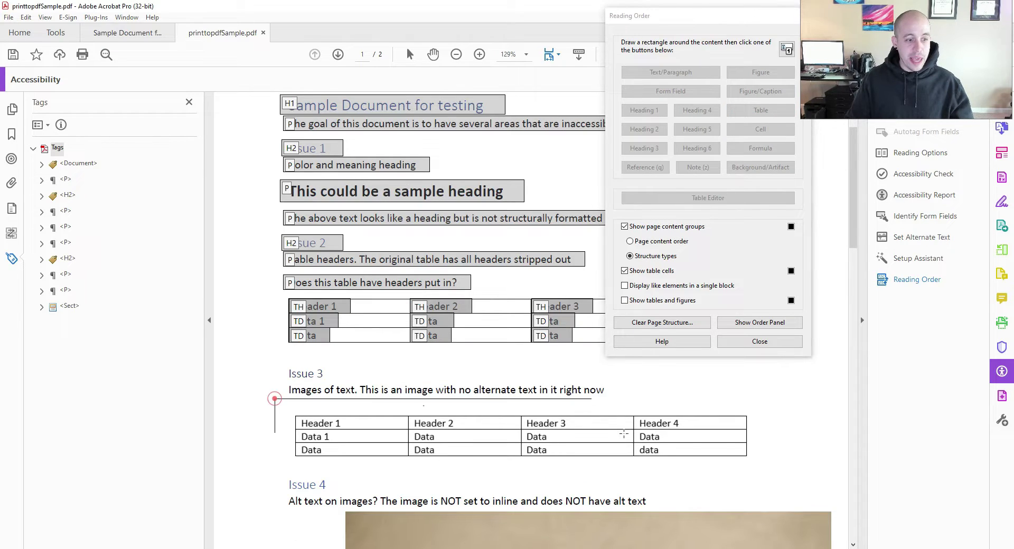
pyautogui.moveTo(274, 397); pyautogui.dragTo(786, 470)
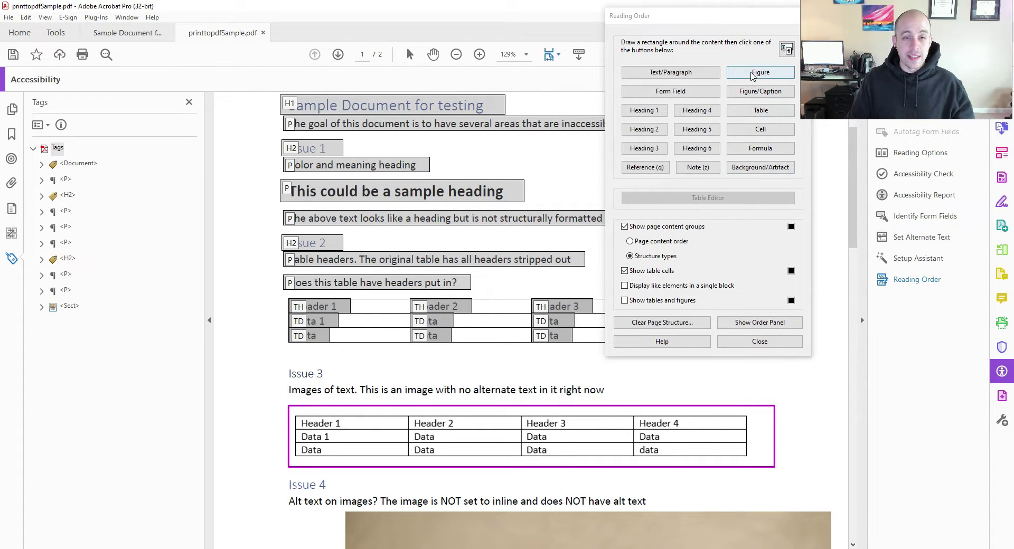
pyautogui.click(754, 74)
pyautogui.click(750, 342)
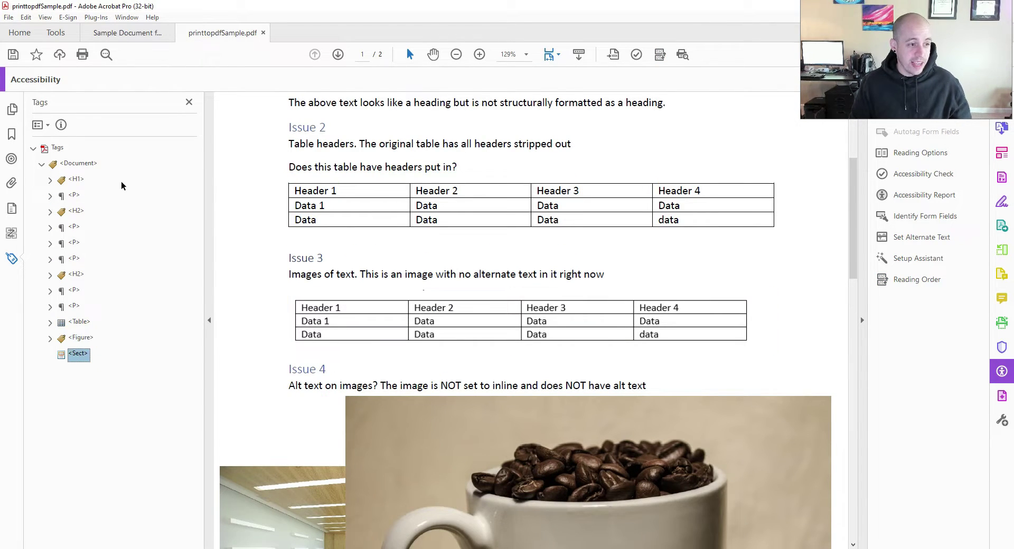
# - Delete the empty Sect tag, review the table's TH header cells, and close printtopdfSample.pdf
pyautogui.press('Delete')
pyautogui.press('Right')
pyautogui.press('Down')
pyautogui.press('Right')
pyautogui.press('Down')
pyautogui.press('Down')
pyautogui.press('Down')
pyautogui.press('Down')
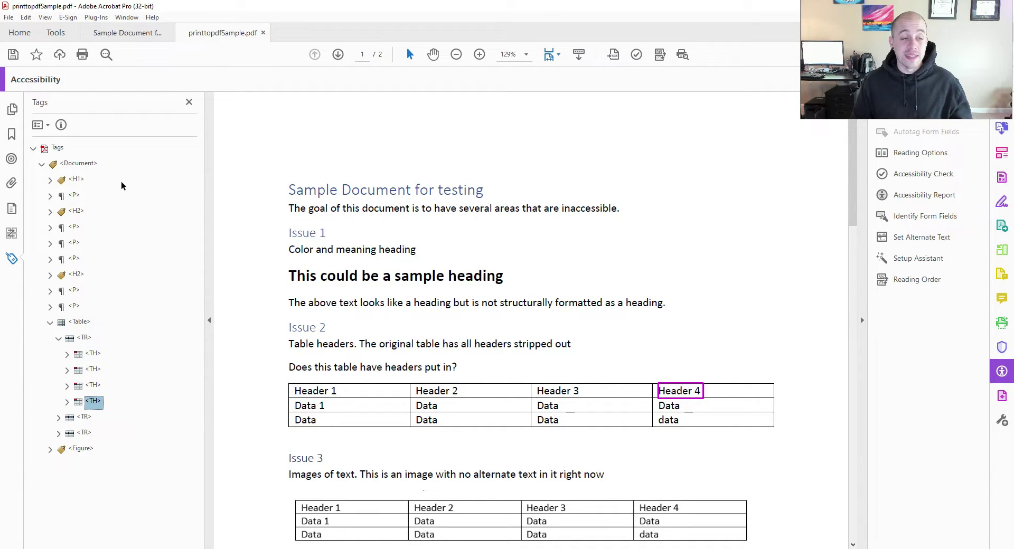
pyautogui.press('Up')
pyautogui.press('Up')
pyautogui.press('Up')
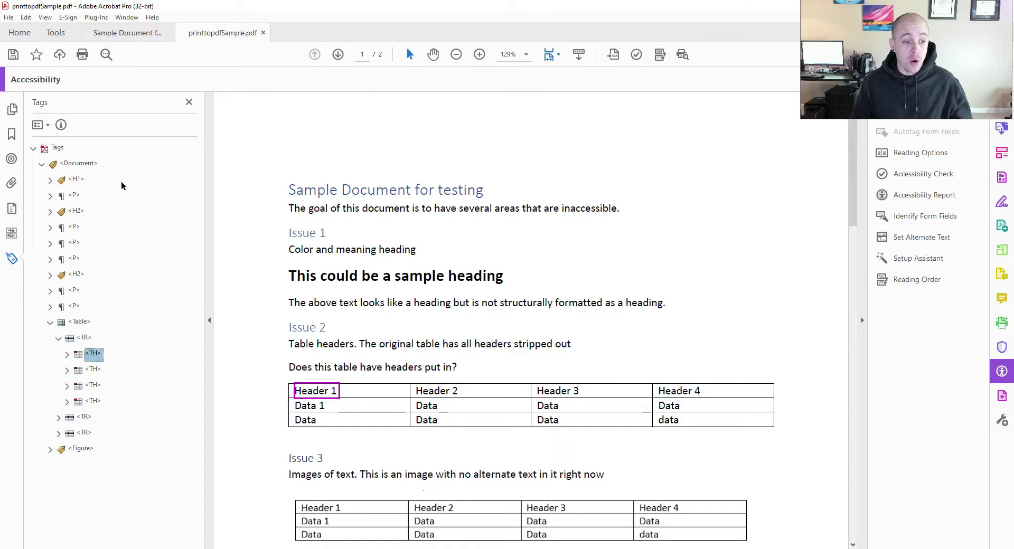
pyautogui.press('Down')
pyautogui.press('Down')
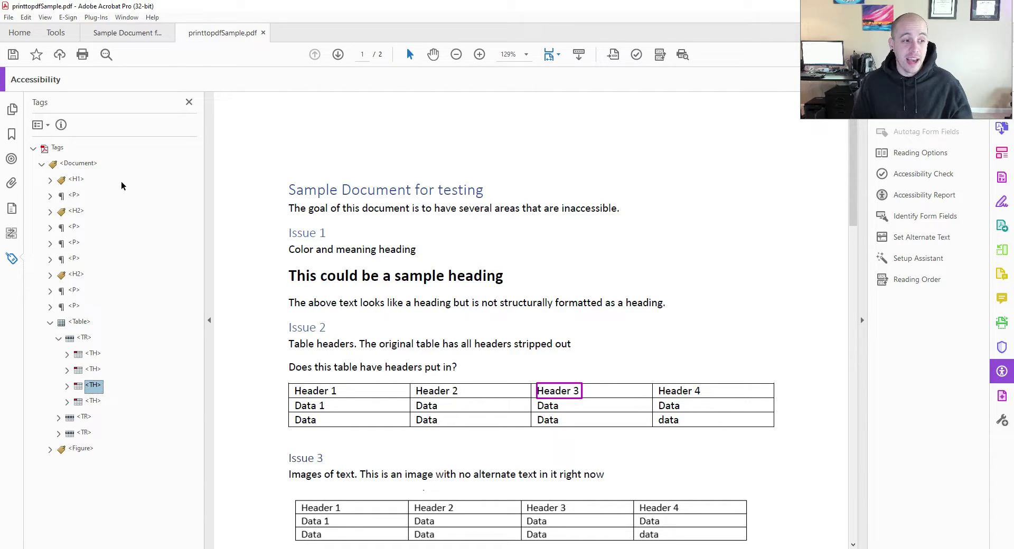
pyautogui.press('Down')
pyautogui.press('Down')
pyautogui.press('Up')
pyautogui.press('Left')
pyautogui.press('Left')
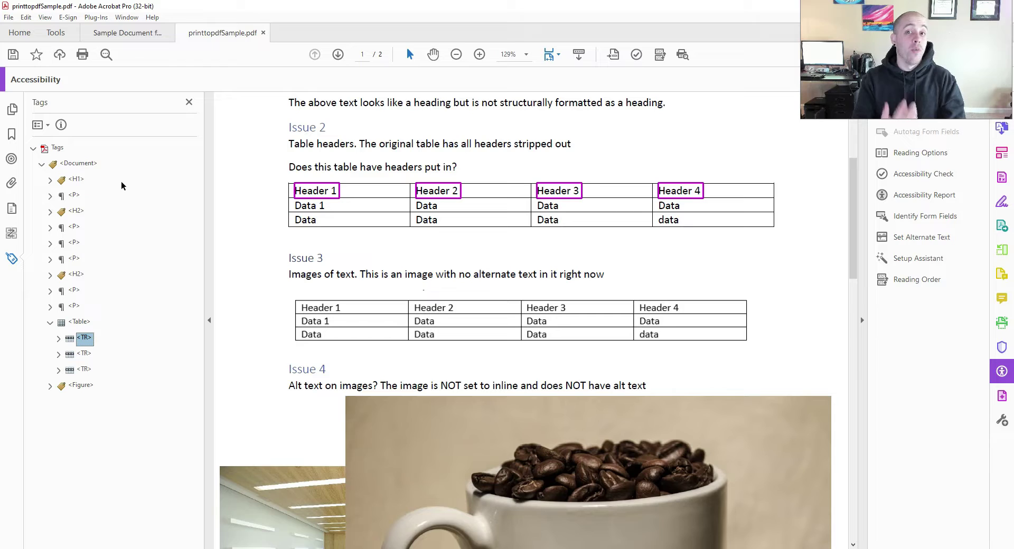
pyautogui.hotkey('ctrl', 'w')
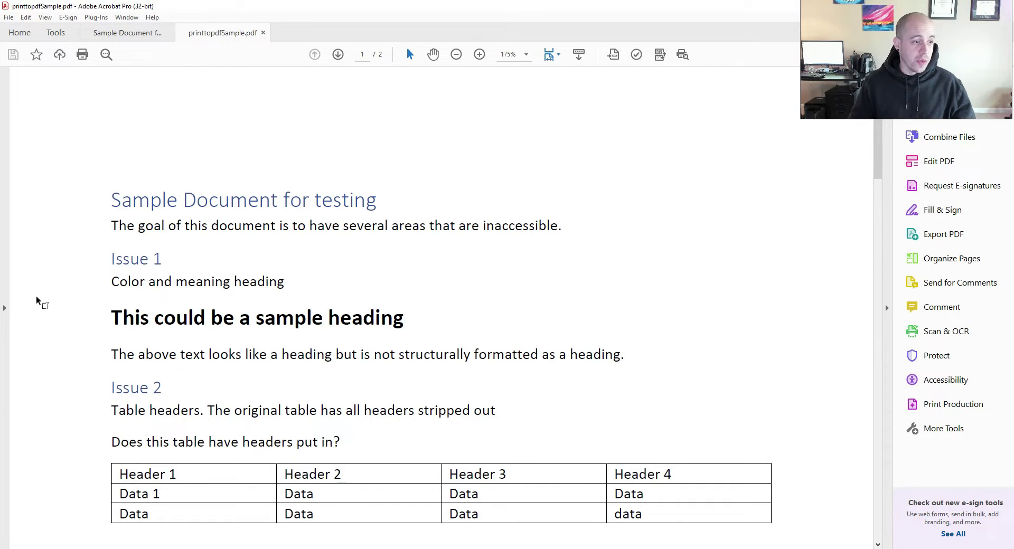
# - Show the empty Tags panel and load the Action Wizard's Make Accessible action
pyautogui.click(4, 307)
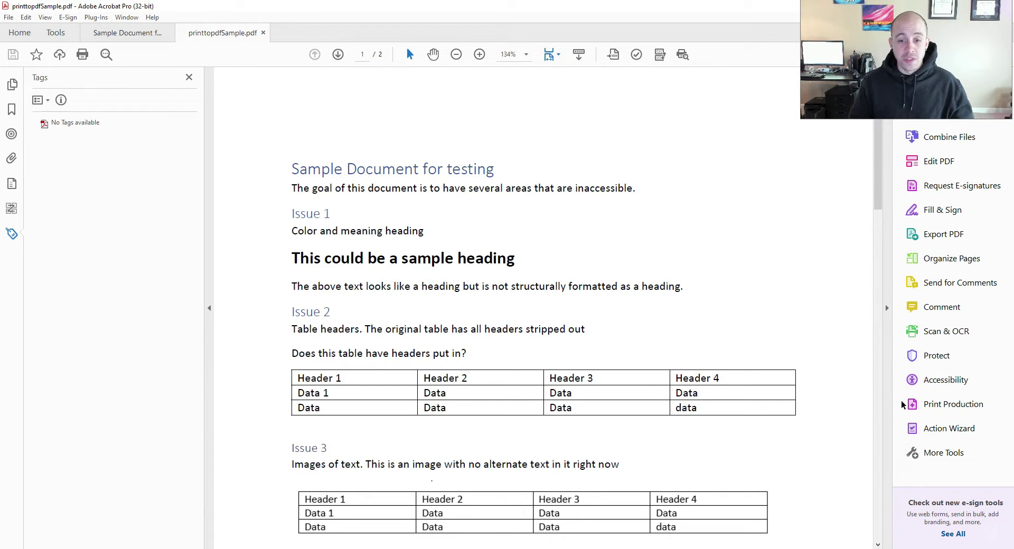
pyautogui.click(980, 427)
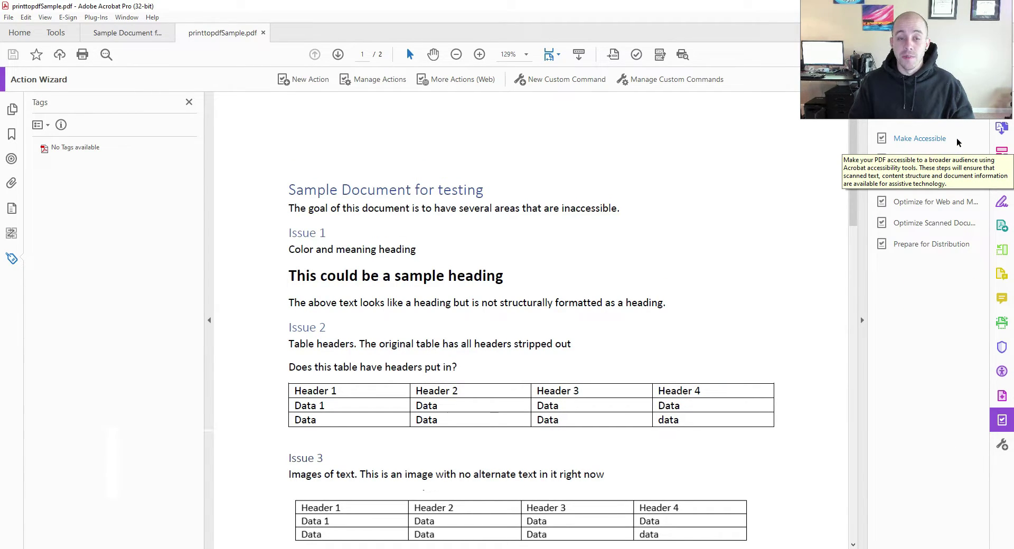
pyautogui.click(951, 139)
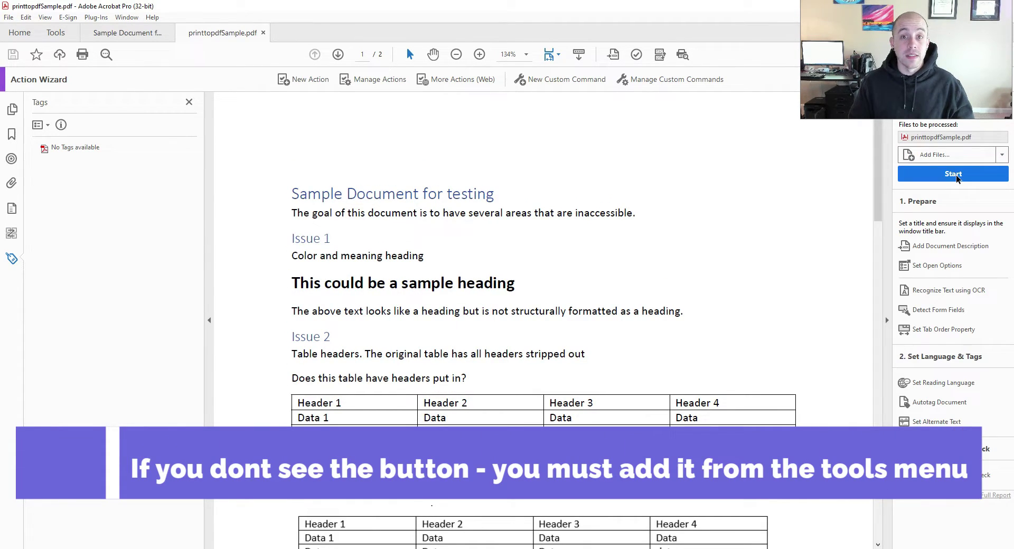
# - Run Make Accessible, accepting title, description, text recognition, no form fields, and English language
pyautogui.click(956, 175)
pyautogui.click(486, 212)
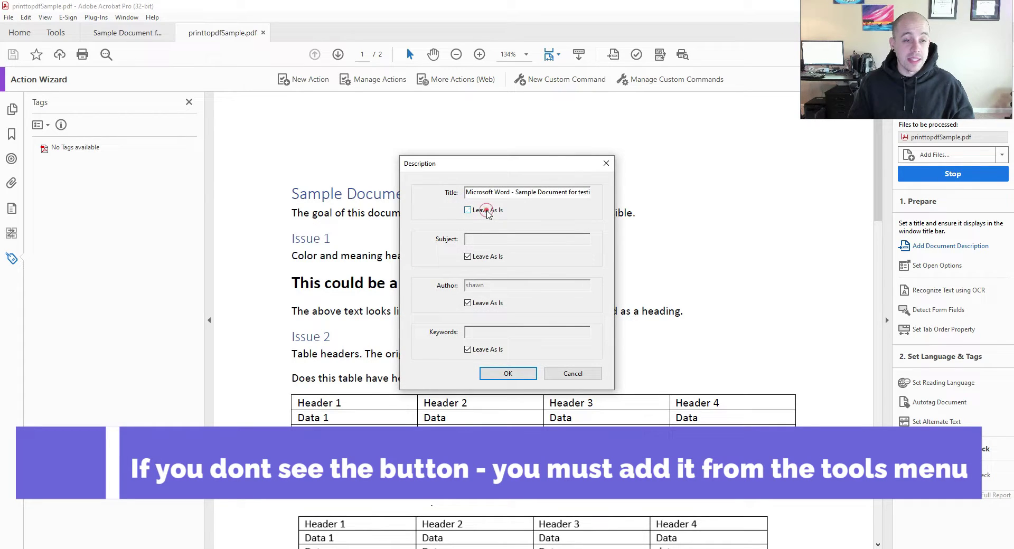
pyautogui.click(482, 193)
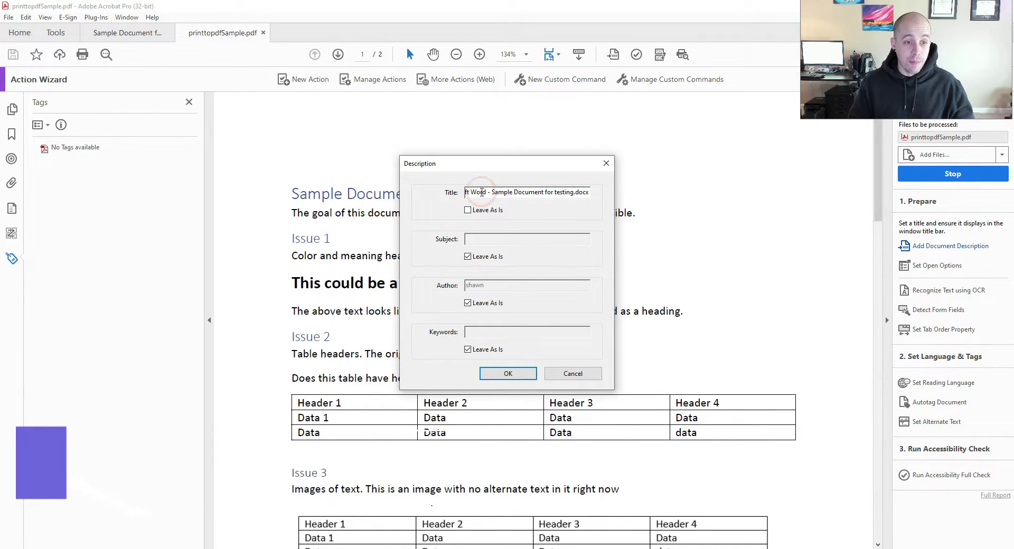
pyautogui.click(468, 257)
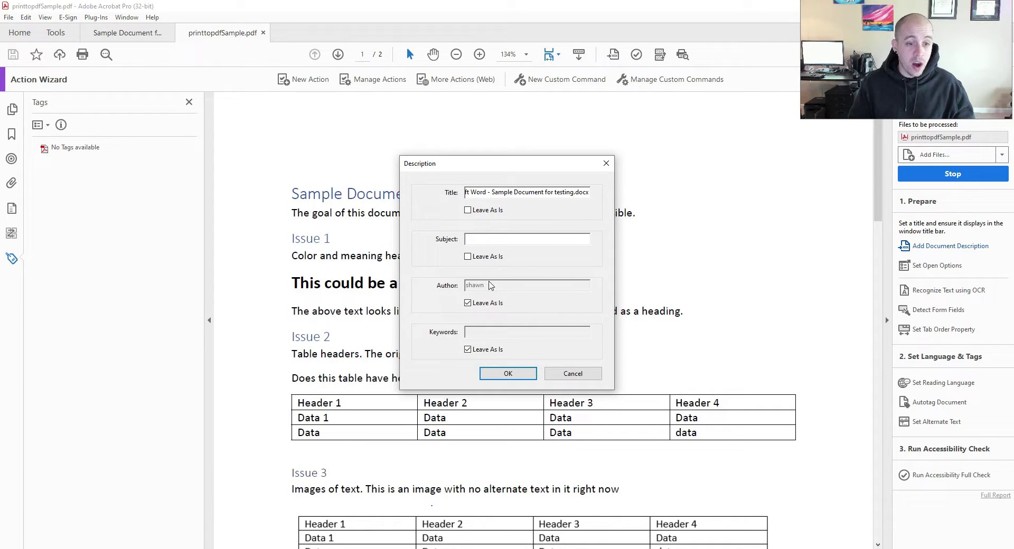
pyautogui.click(508, 374)
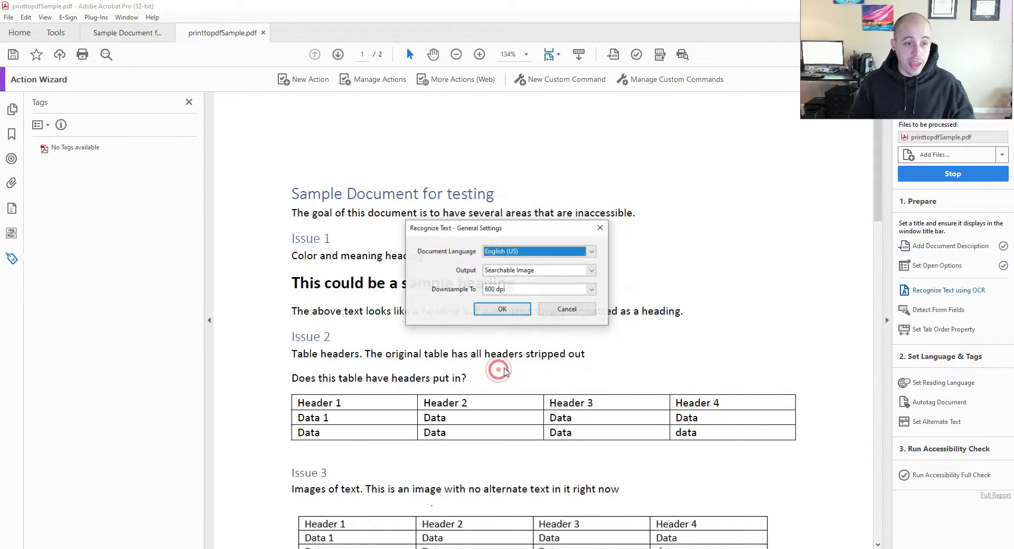
pyautogui.click(502, 311)
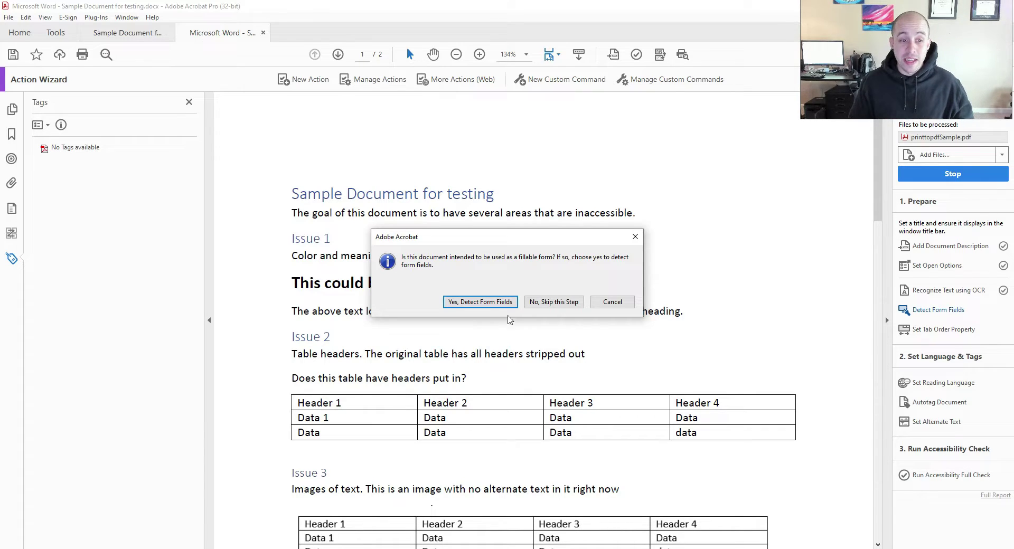
pyautogui.click(555, 302)
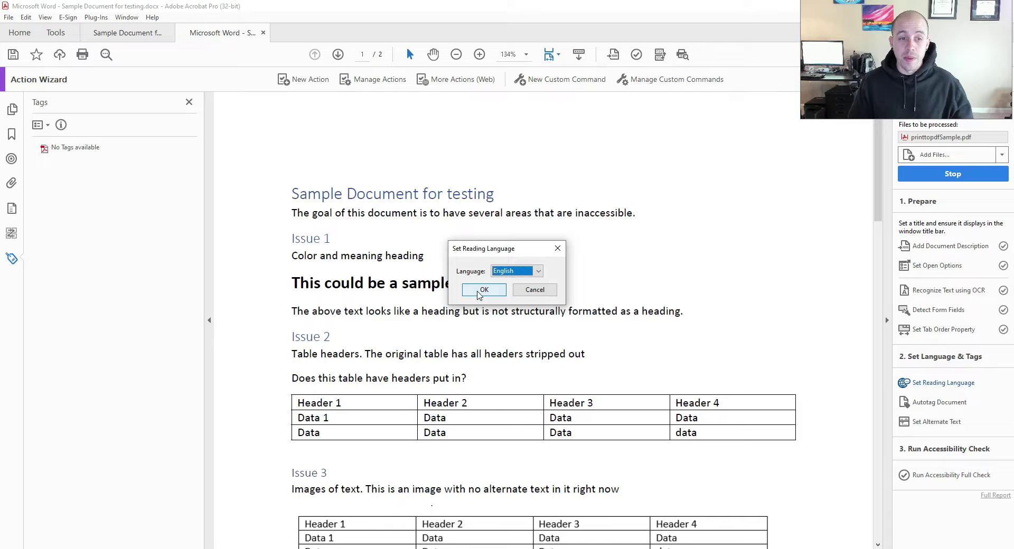
pyautogui.click(479, 292)
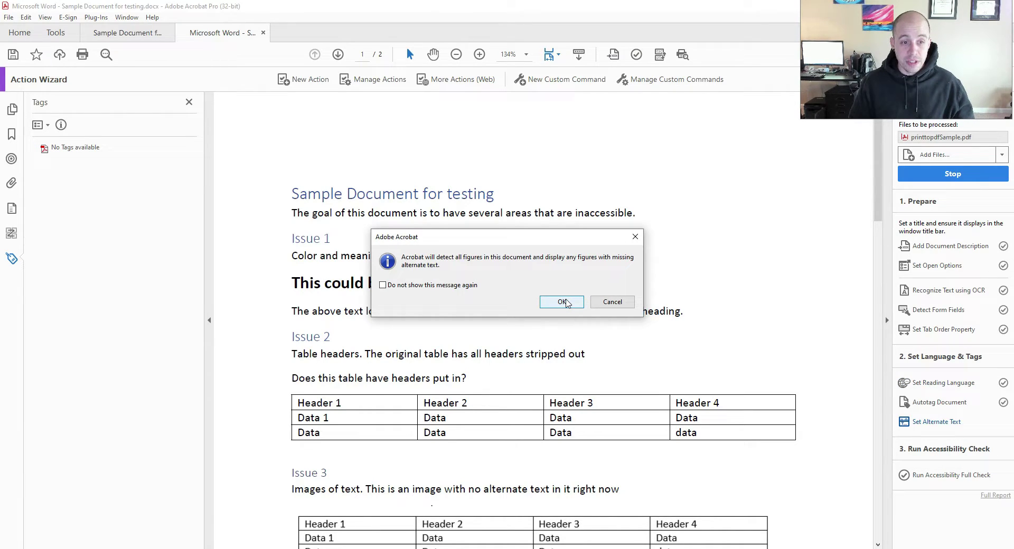
# - Give the two images alternate text 'table screenshot' and 'coffee' and save it
pyautogui.click(563, 302)
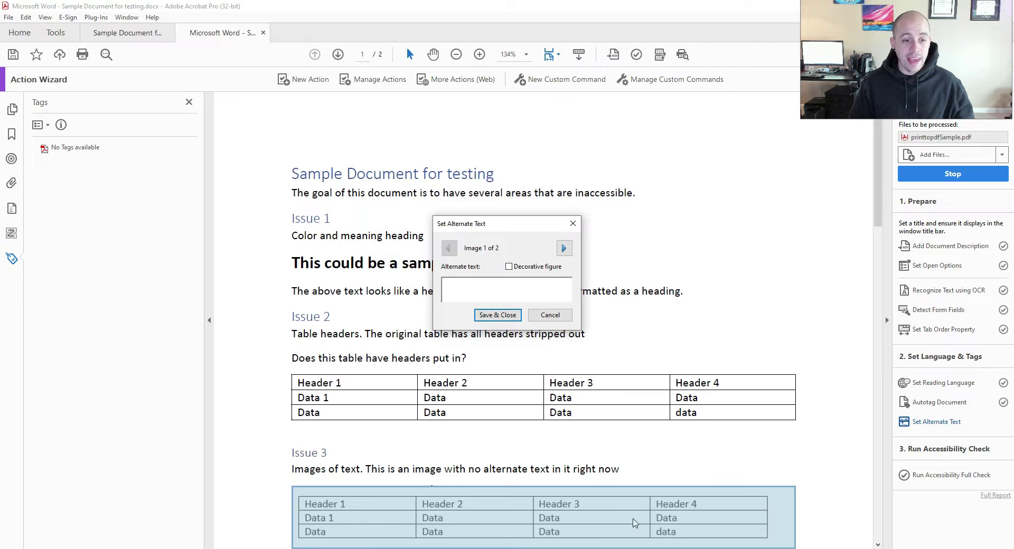
pyautogui.write('table screenshot')
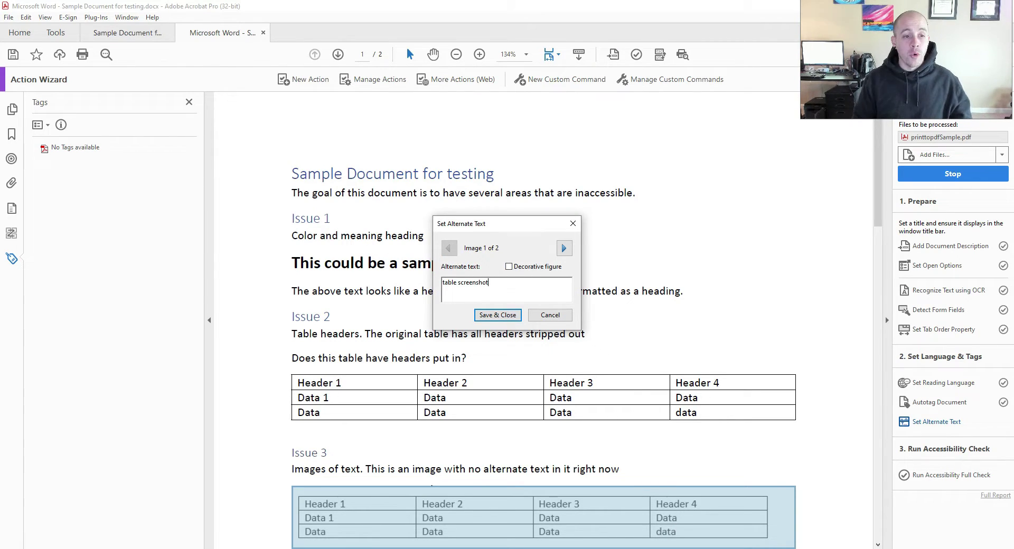
pyautogui.click(563, 248)
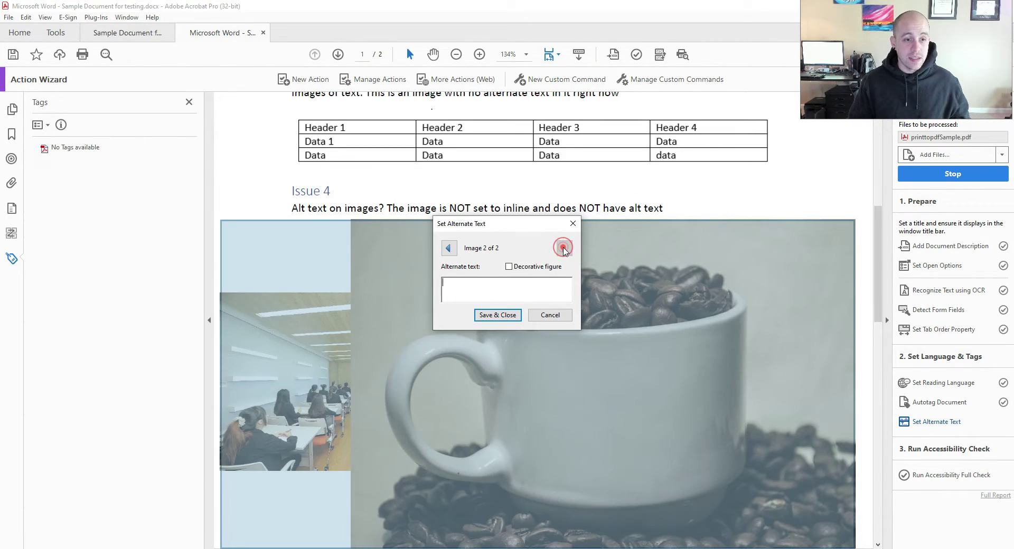
pyautogui.write('coffee')
pyautogui.click(498, 314)
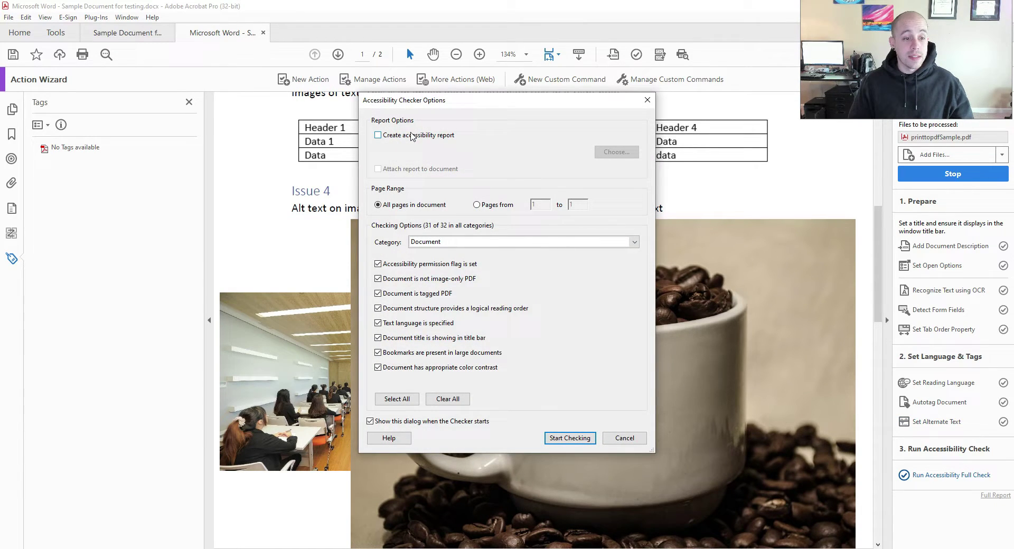
# - Run the full accessibility check and locate the Headings 'Appropriate nesting' failure
pyautogui.click(566, 439)
pyautogui.click(34, 249)
pyautogui.click(42, 266)
pyautogui.click(90, 266)
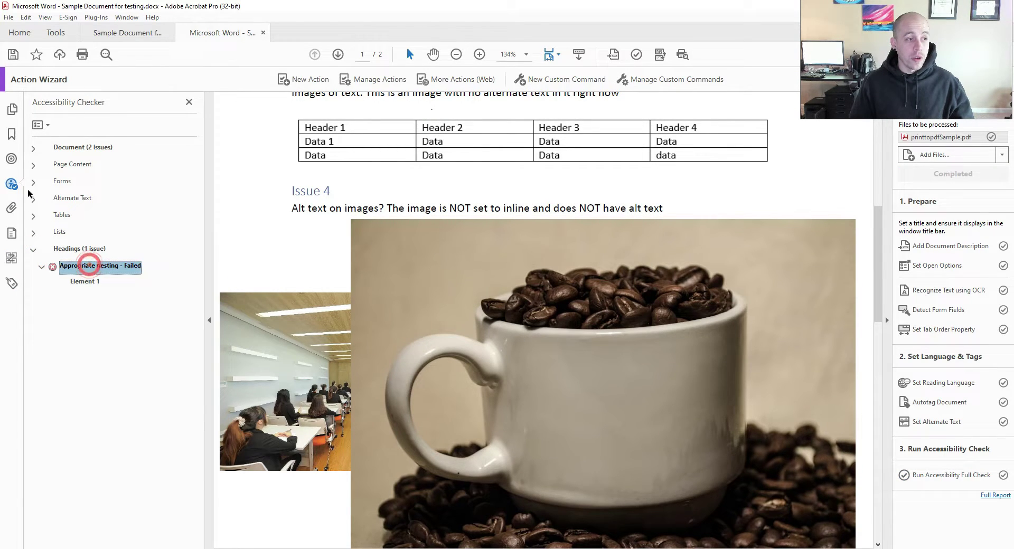
pyautogui.click(83, 281)
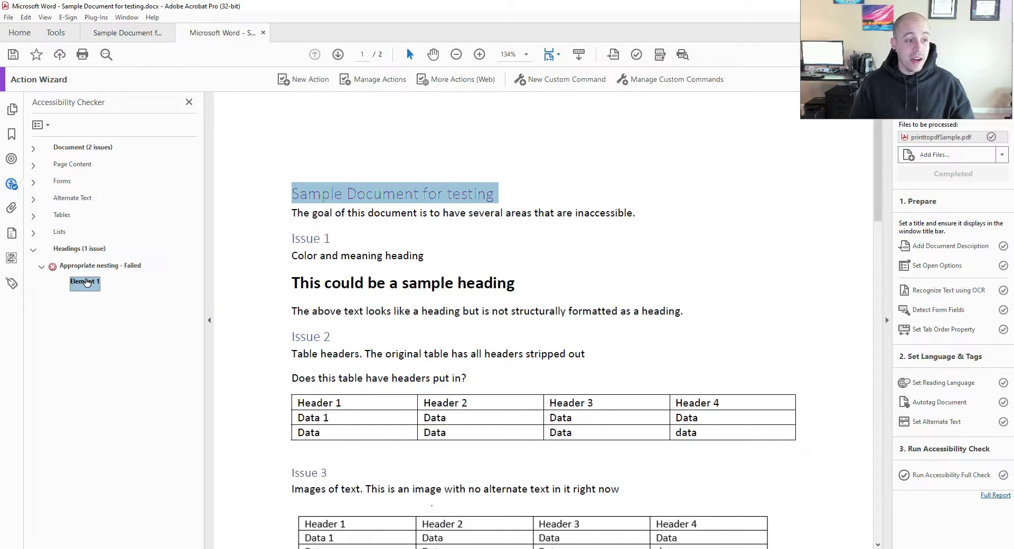
pyautogui.click(93, 268)
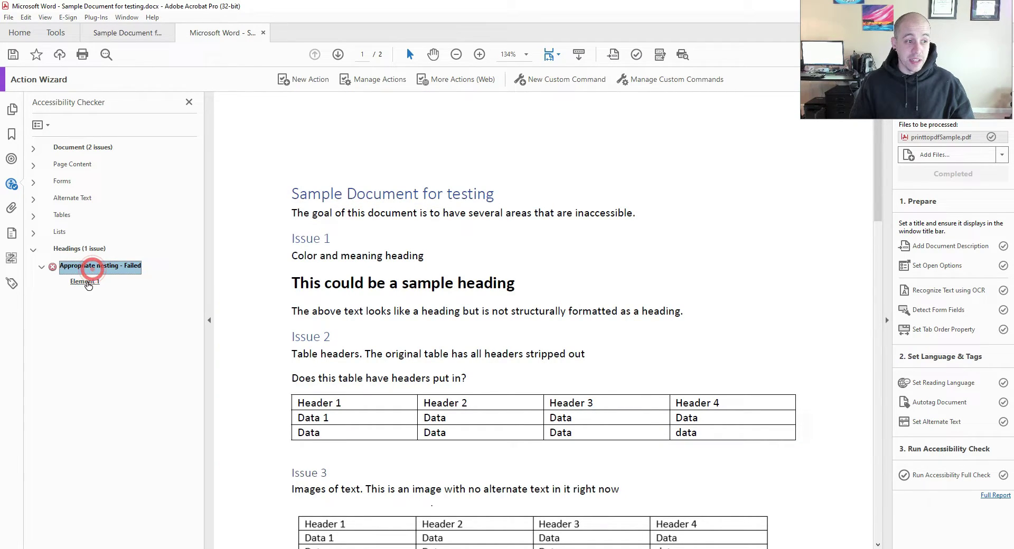
# - Open the new tag tree and expand its Part tags to inspect the headings
pyautogui.click(11, 284)
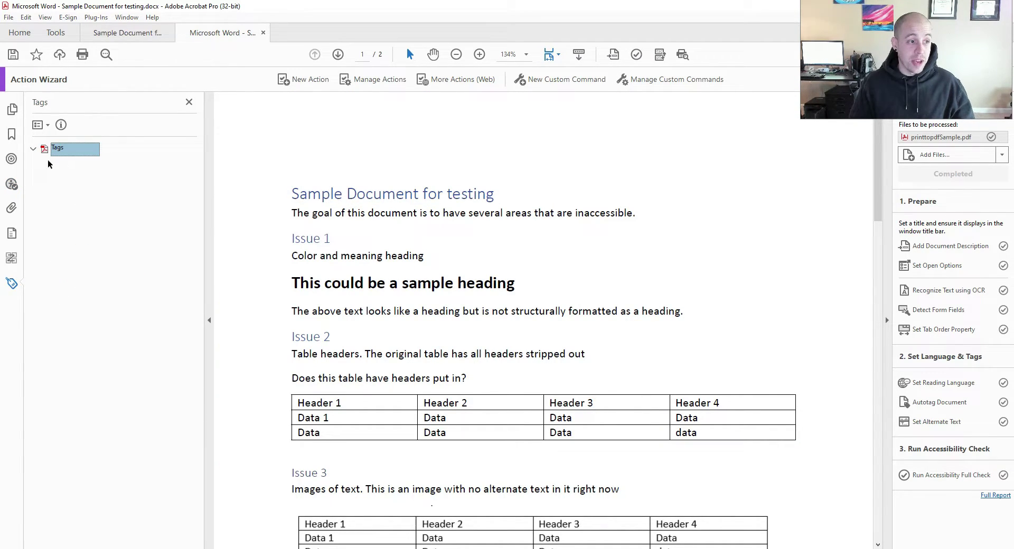
pyautogui.click(30, 150)
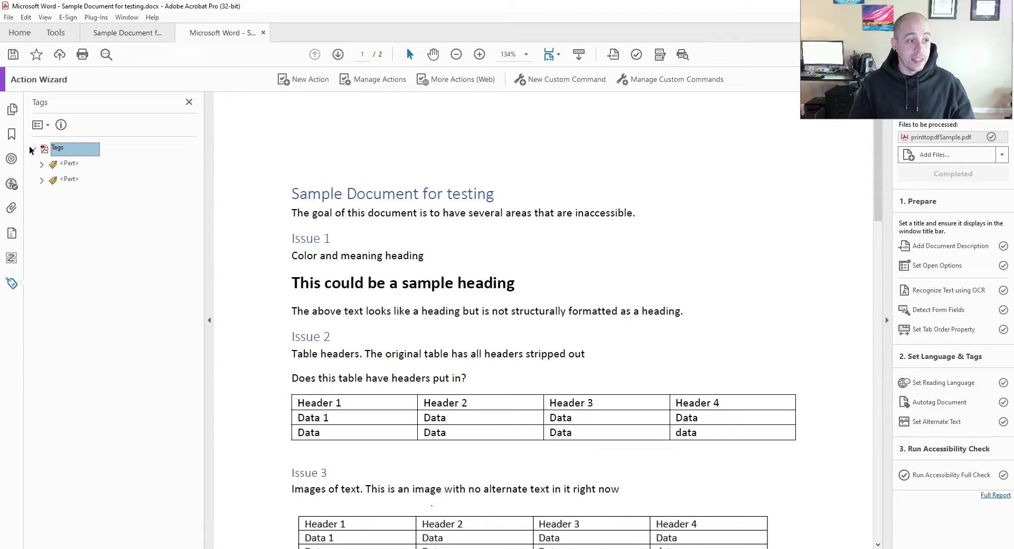
pyautogui.click(65, 167)
pyautogui.press('Down')
pyautogui.press('Down')
pyautogui.press('Up')
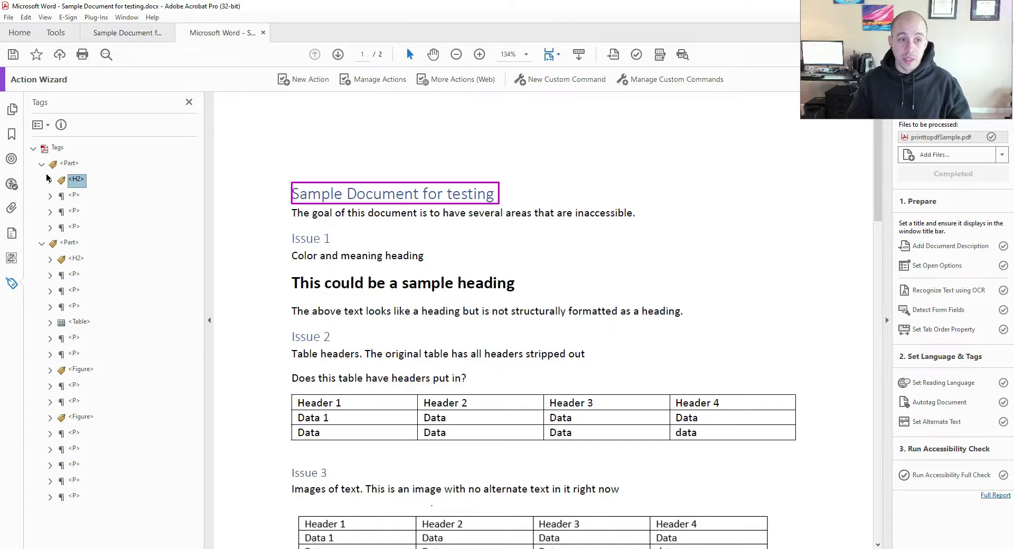
pyautogui.click(73, 168)
# - Expand the Table's rows and cells, check the Issue 5 and 6 headings, and close the copy
pyautogui.click(84, 324)
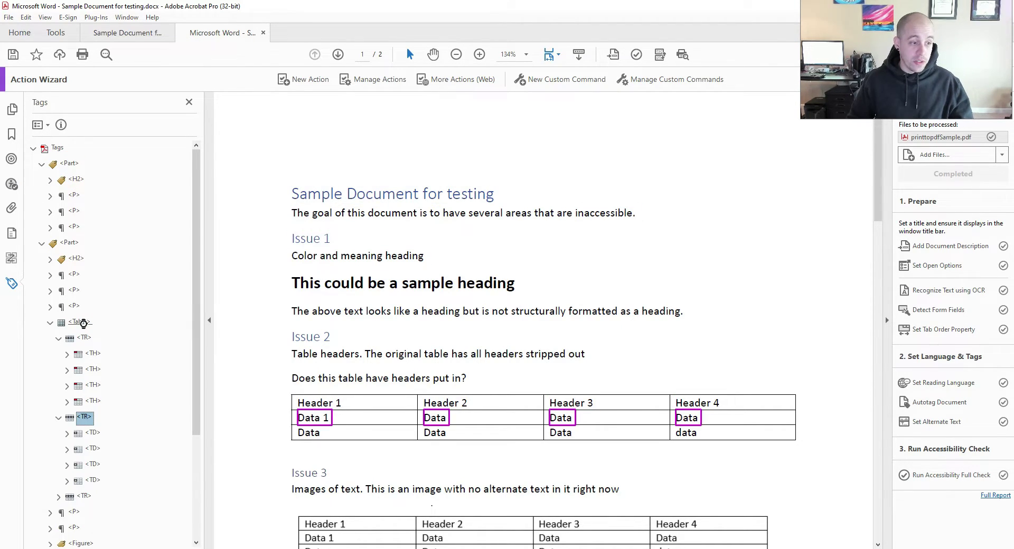
pyautogui.press('Down')
pyautogui.press('Down')
pyautogui.press('Down')
pyautogui.press('Down')
pyautogui.press('Down')
pyautogui.press('Right')
pyautogui.press('Down')
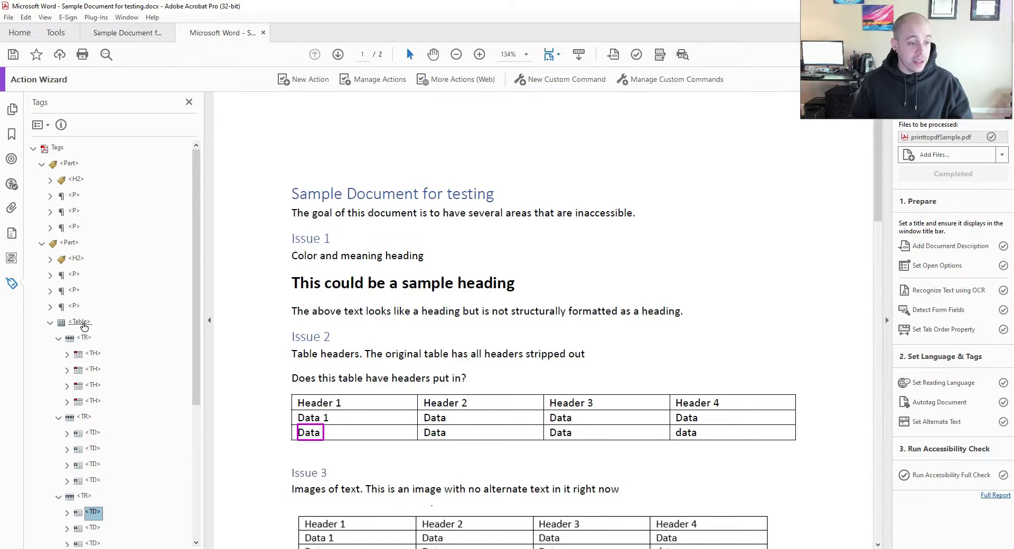
pyautogui.press('Down')
pyautogui.press('Down')
pyautogui.press('Down')
pyautogui.press('Down')
pyautogui.press('Down')
pyautogui.press('Down')
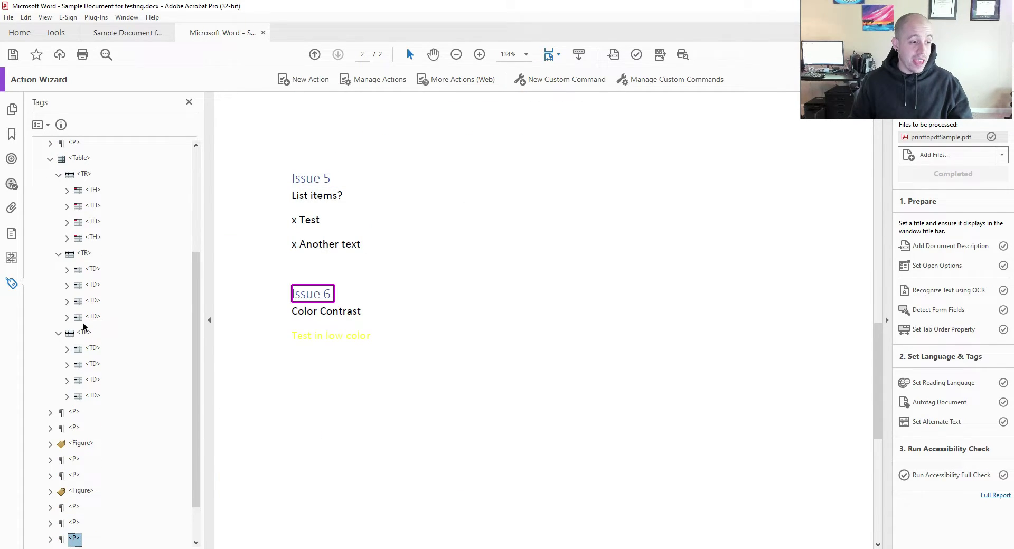
pyautogui.press('Down')
pyautogui.press('Down')
pyautogui.press('Up')
pyautogui.press('Up')
pyautogui.press('Up')
pyautogui.press('Up')
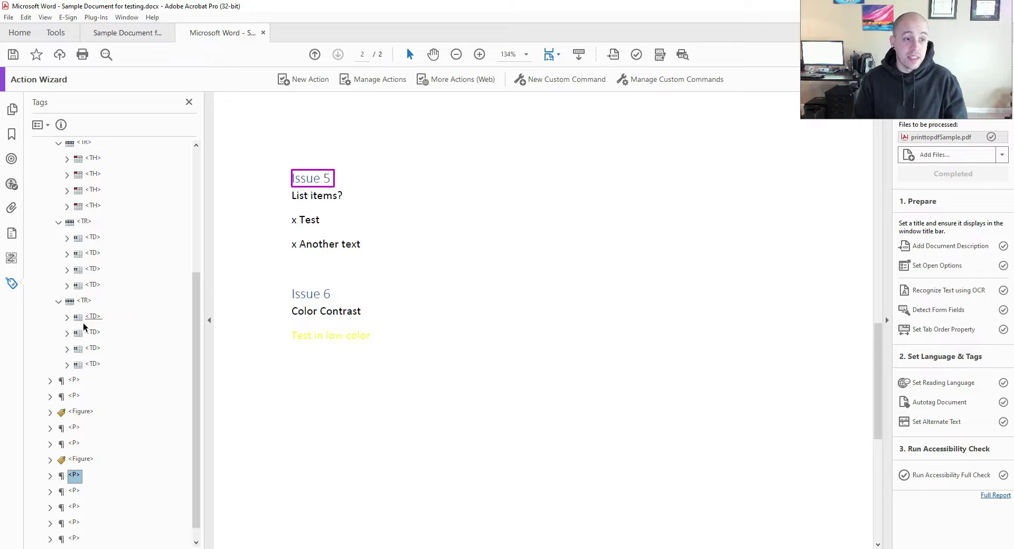
pyautogui.hotkey('ctrl', 'w')
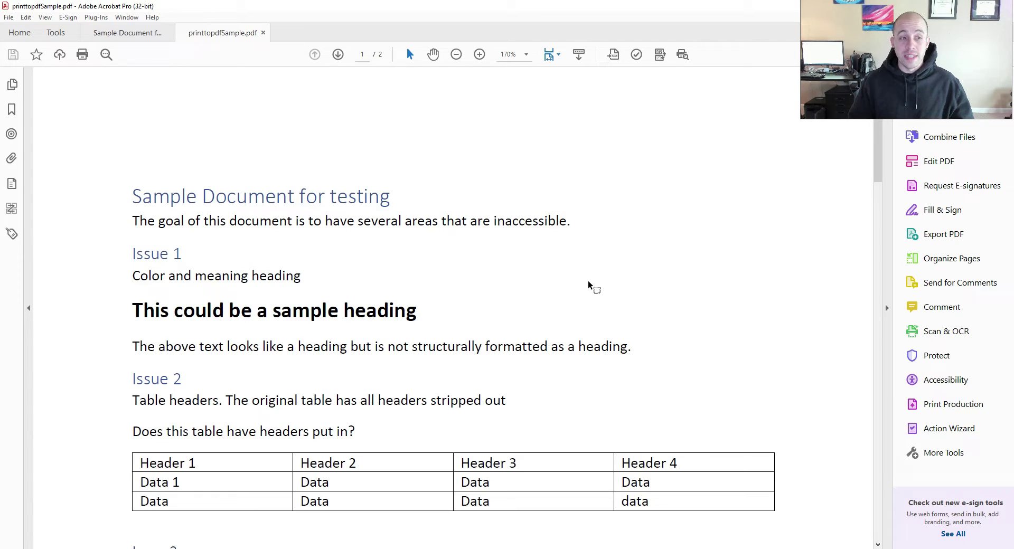
# - Show the untagged printtopdfSample's empty Tags panel and bring up the accessibility tools
pyautogui.click(11, 234)
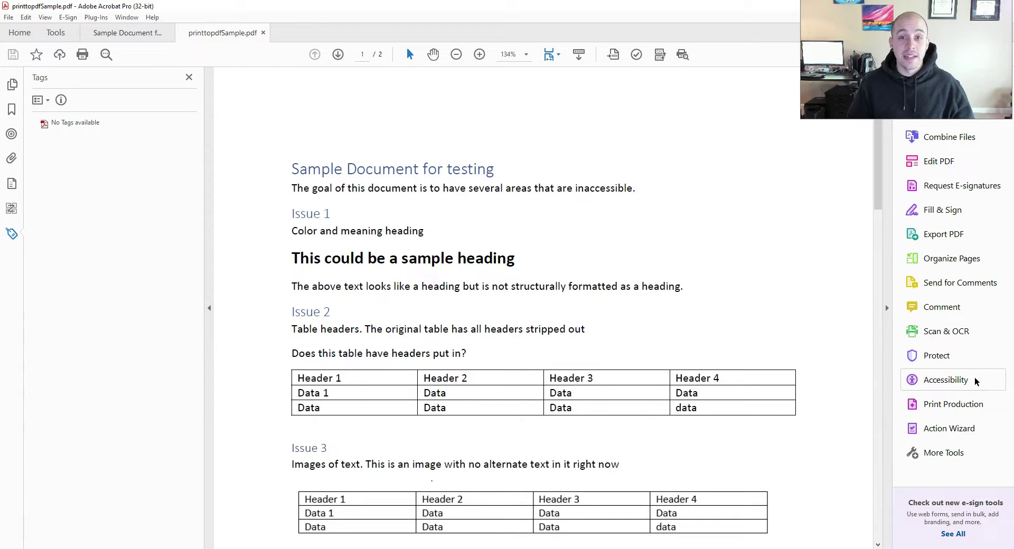
pyautogui.click(975, 382)
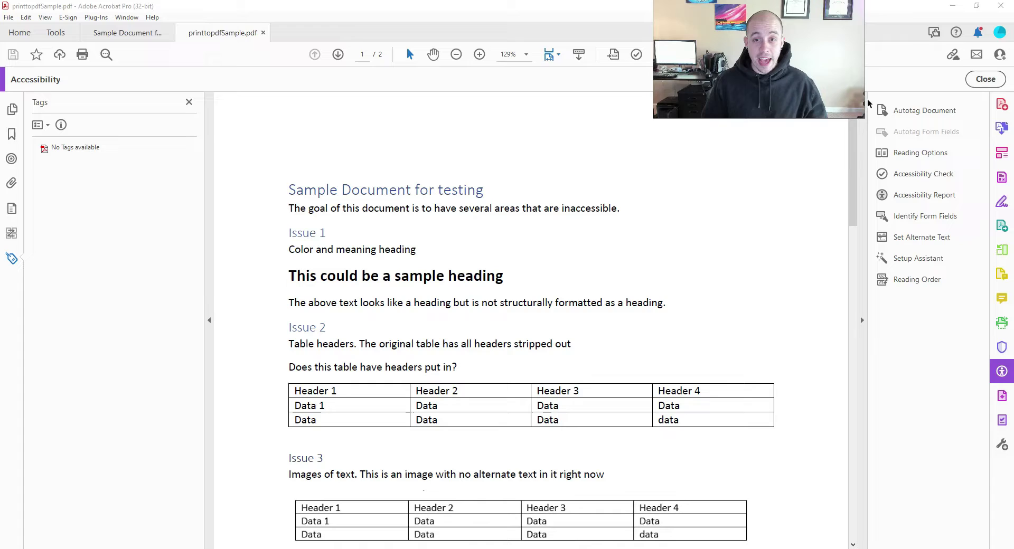
# - Autotag printtopdfSample.pdf and expand the root of its new tag tree
pyautogui.click(925, 110)
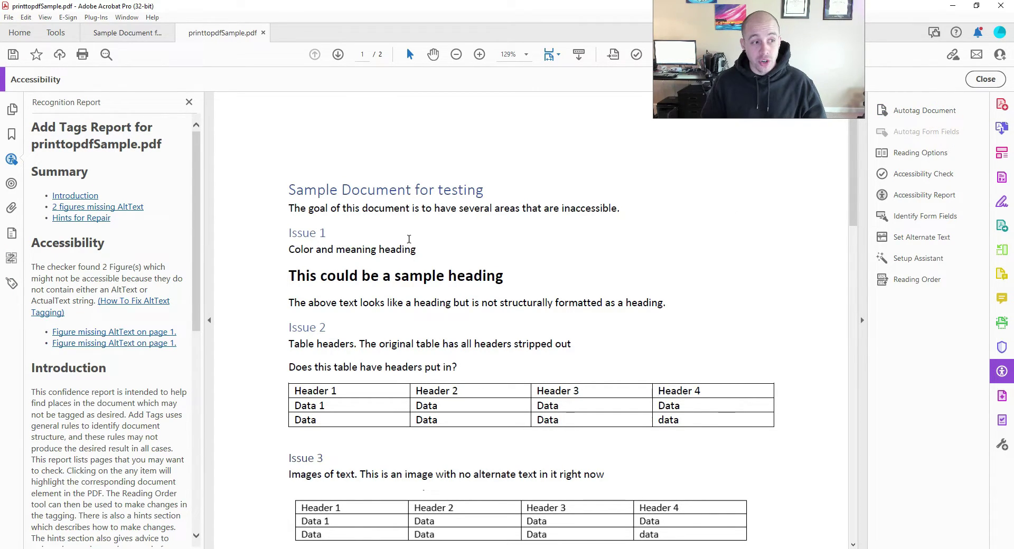
pyautogui.click(12, 284)
pyautogui.click(34, 150)
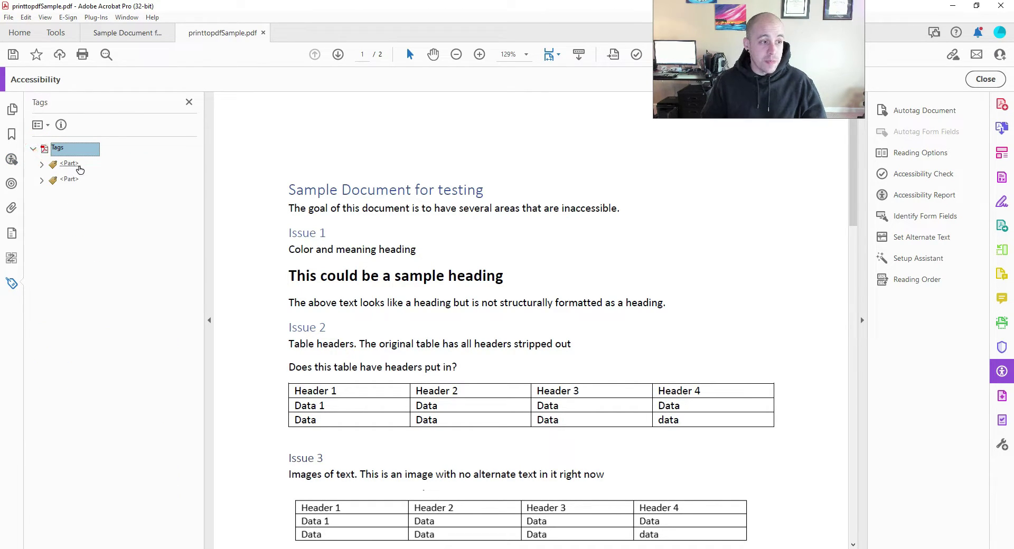
# - Expand both Part tags and step through the H2 heading and paragraph tags
pyautogui.doubleClick(70, 164)
pyautogui.press('Down')
pyautogui.press('Down')
pyautogui.press('Down')
pyautogui.press('Down')
pyautogui.press('Down')
pyautogui.press('Right')
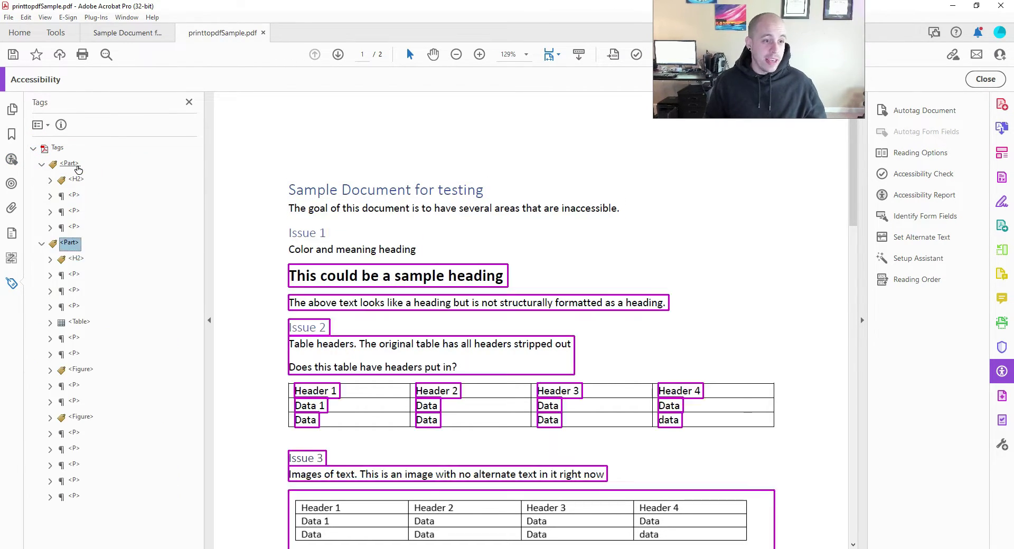
pyautogui.press('Up')
pyautogui.press('Up')
pyautogui.press('Up')
pyautogui.press('Up')
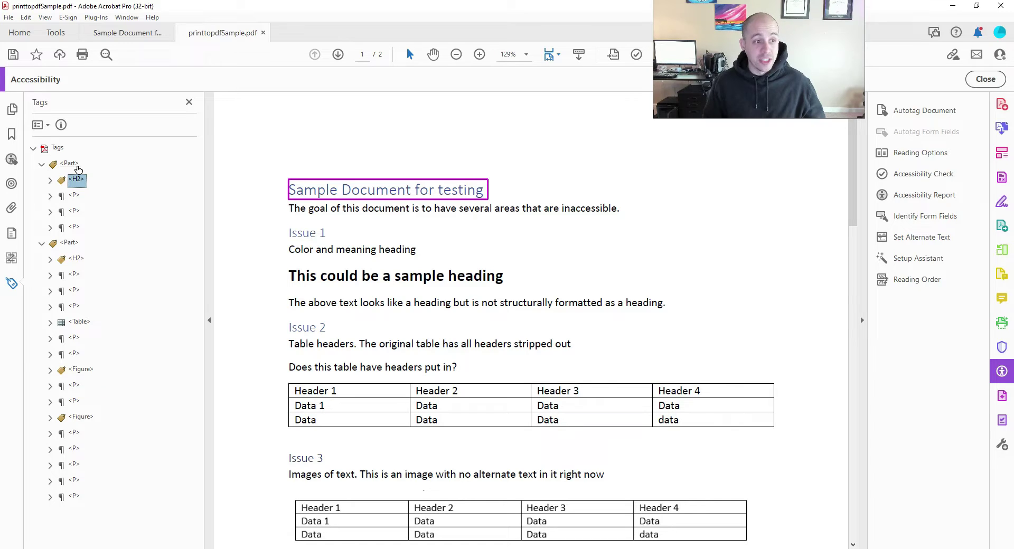
pyautogui.press('Down')
pyautogui.press('Down')
pyautogui.press('Down')
pyautogui.press('Down')
pyautogui.press('Down')
pyautogui.press('Down')
pyautogui.press('Down')
pyautogui.press('Down')
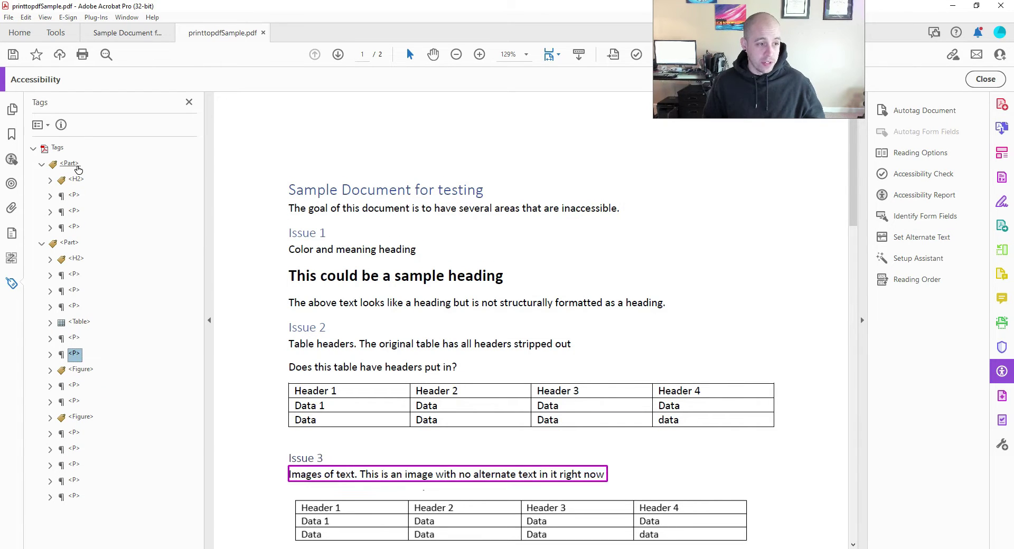